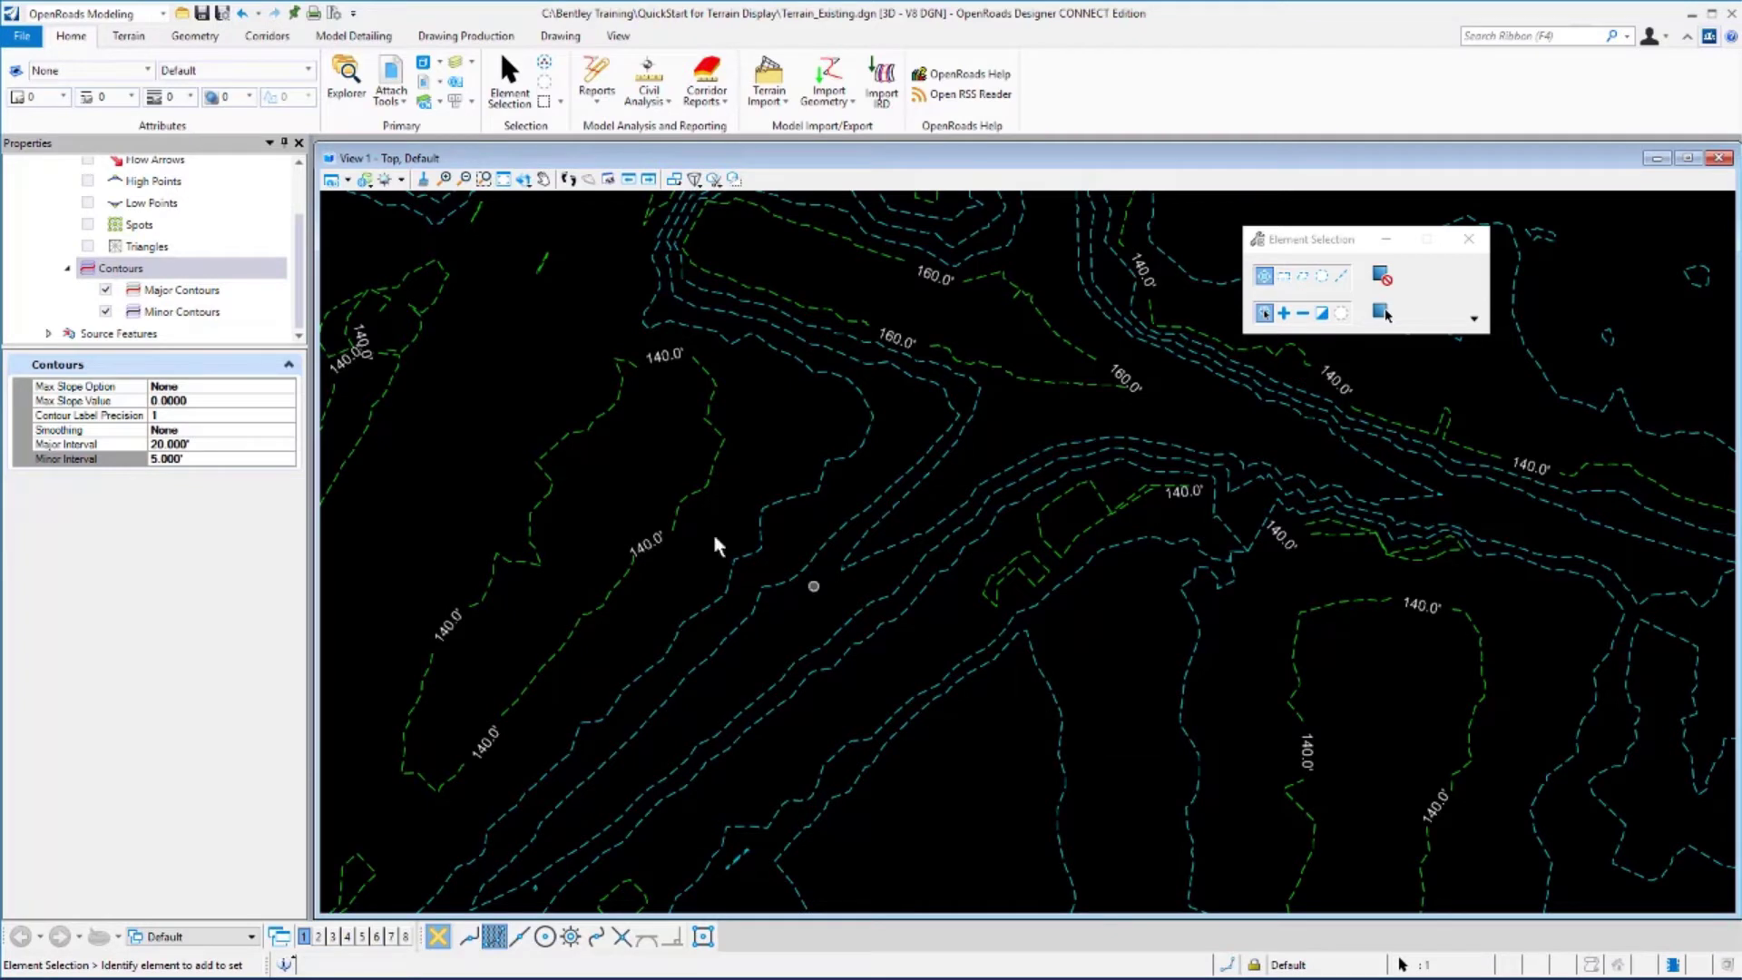
{"action": "left_click_drag", "start_coordinate": [300, 290], "coordinate": [301, 217]}
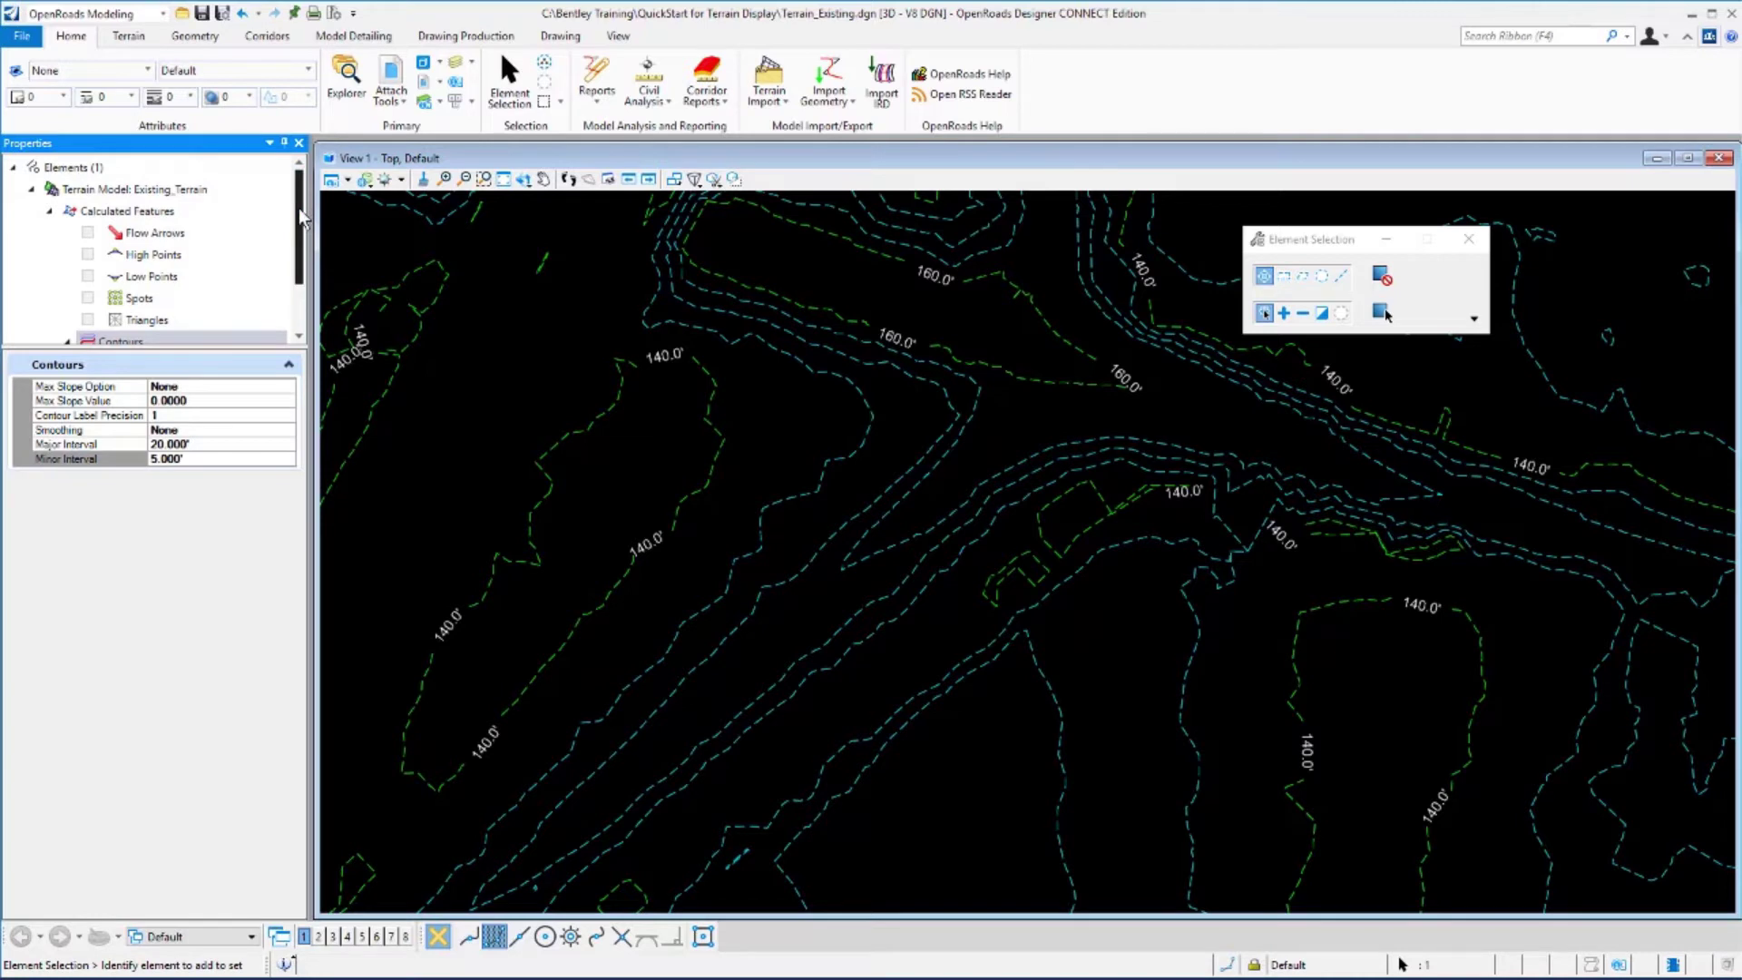
- Select Terrain Model: Existing_Terrain and expand its Feature properties to reveal Existing Boundary
{"action": "left_click", "coordinate": [97, 193]}
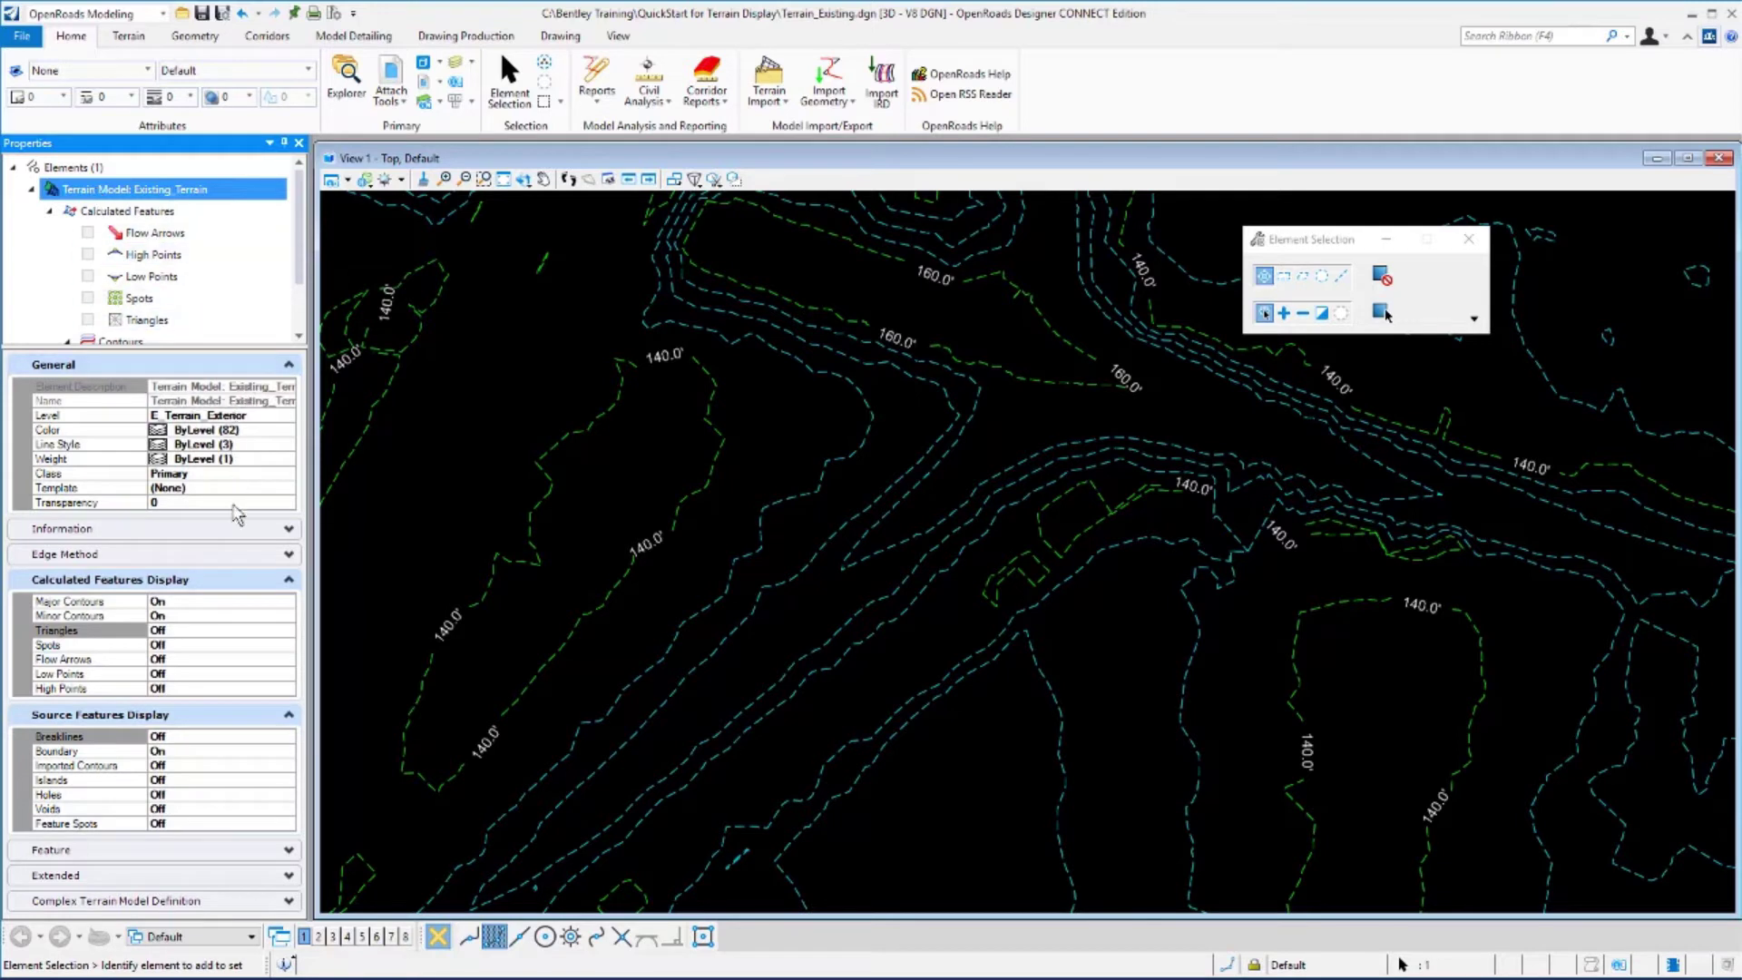
{"action": "left_click", "coordinate": [291, 861]}
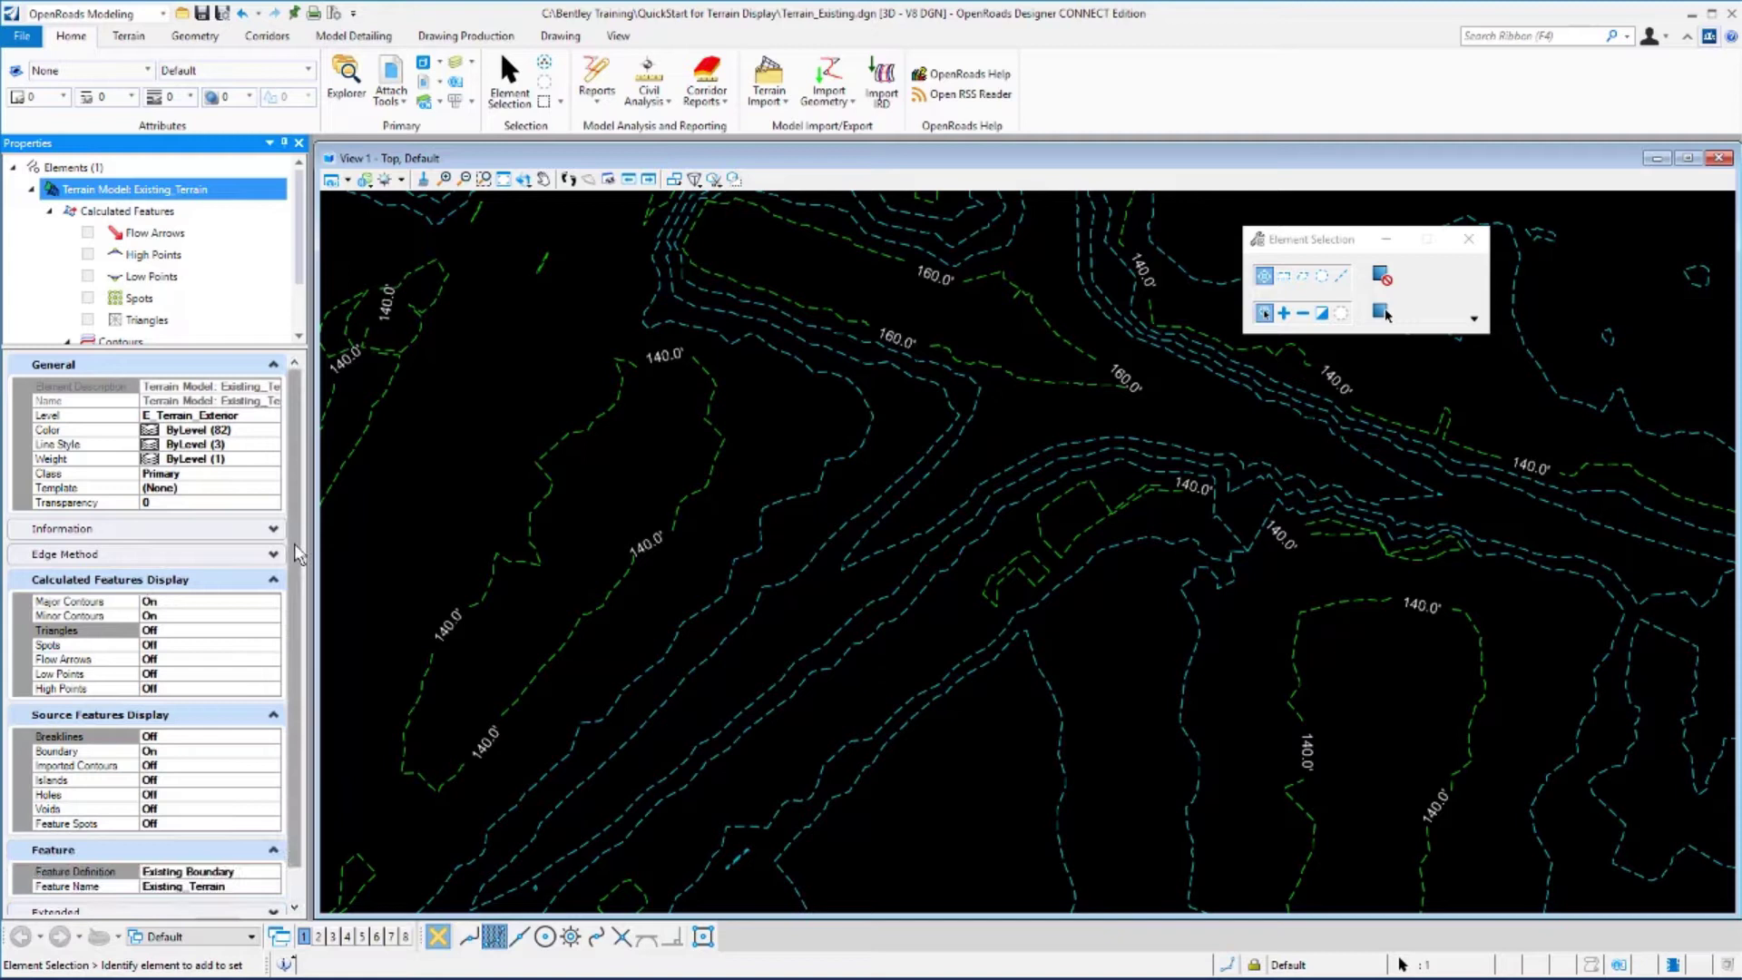
{"action": "left_click_drag", "start_coordinate": [295, 548], "coordinate": [304, 682]}
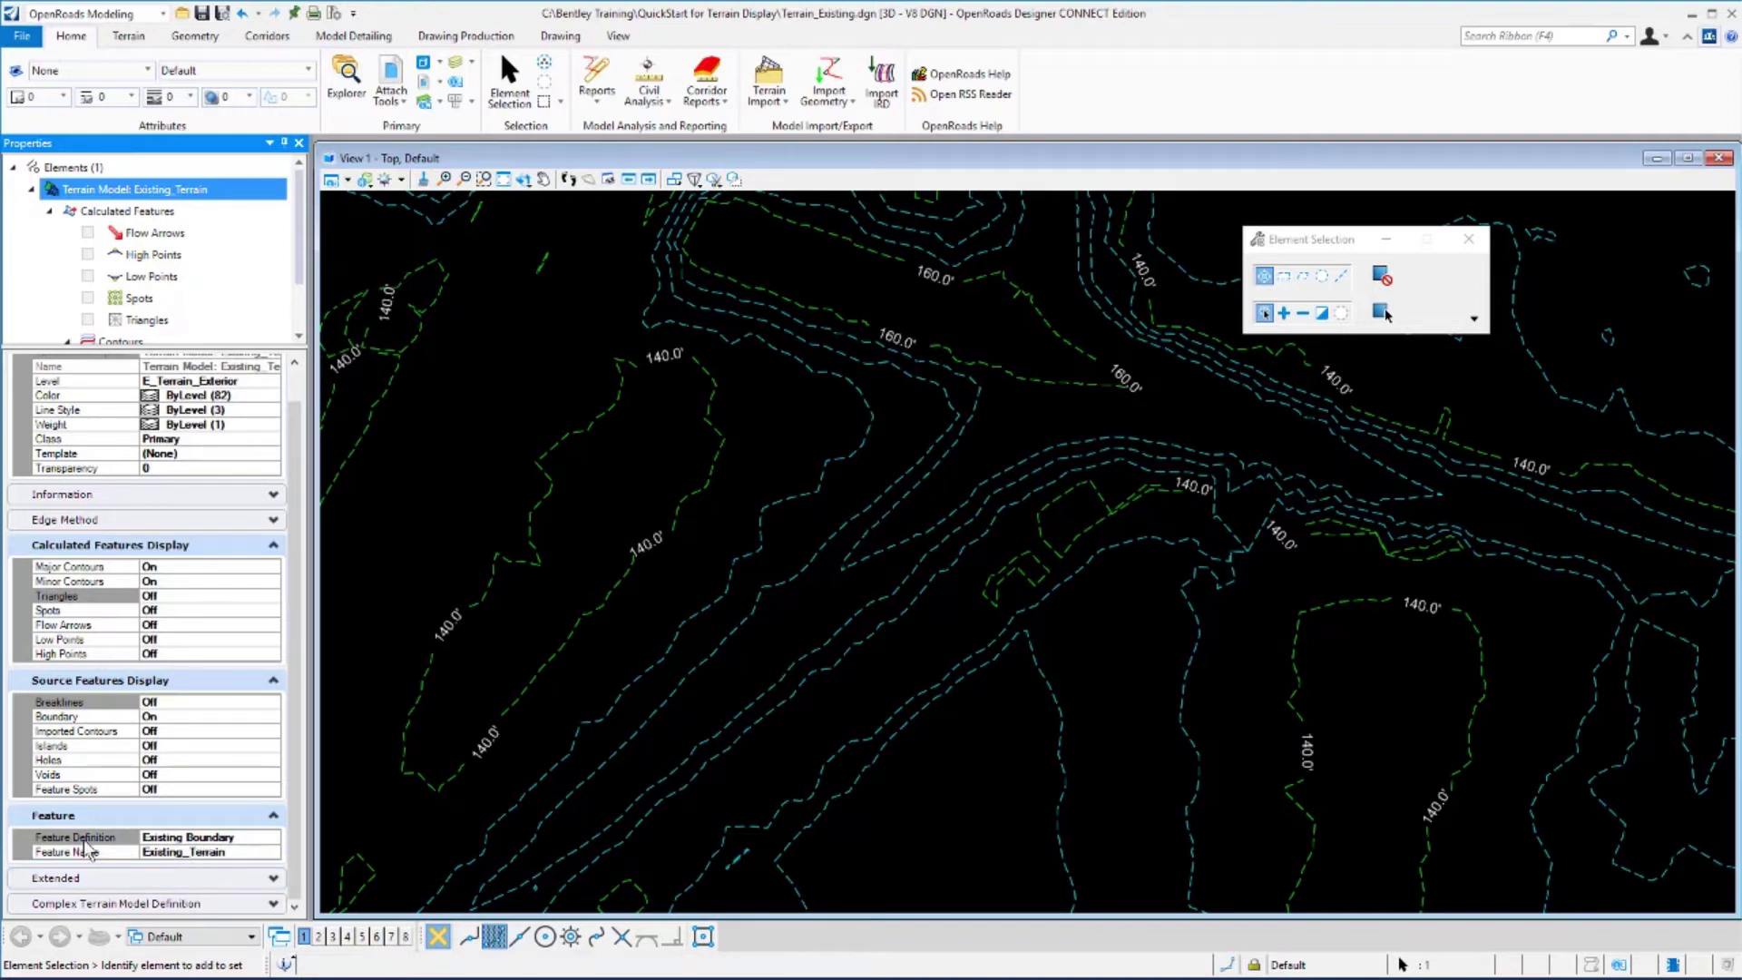
- Change Existing_Terrain's Feature Definition to Existing Contours and Triangles
{"action": "left_click", "coordinate": [242, 841]}
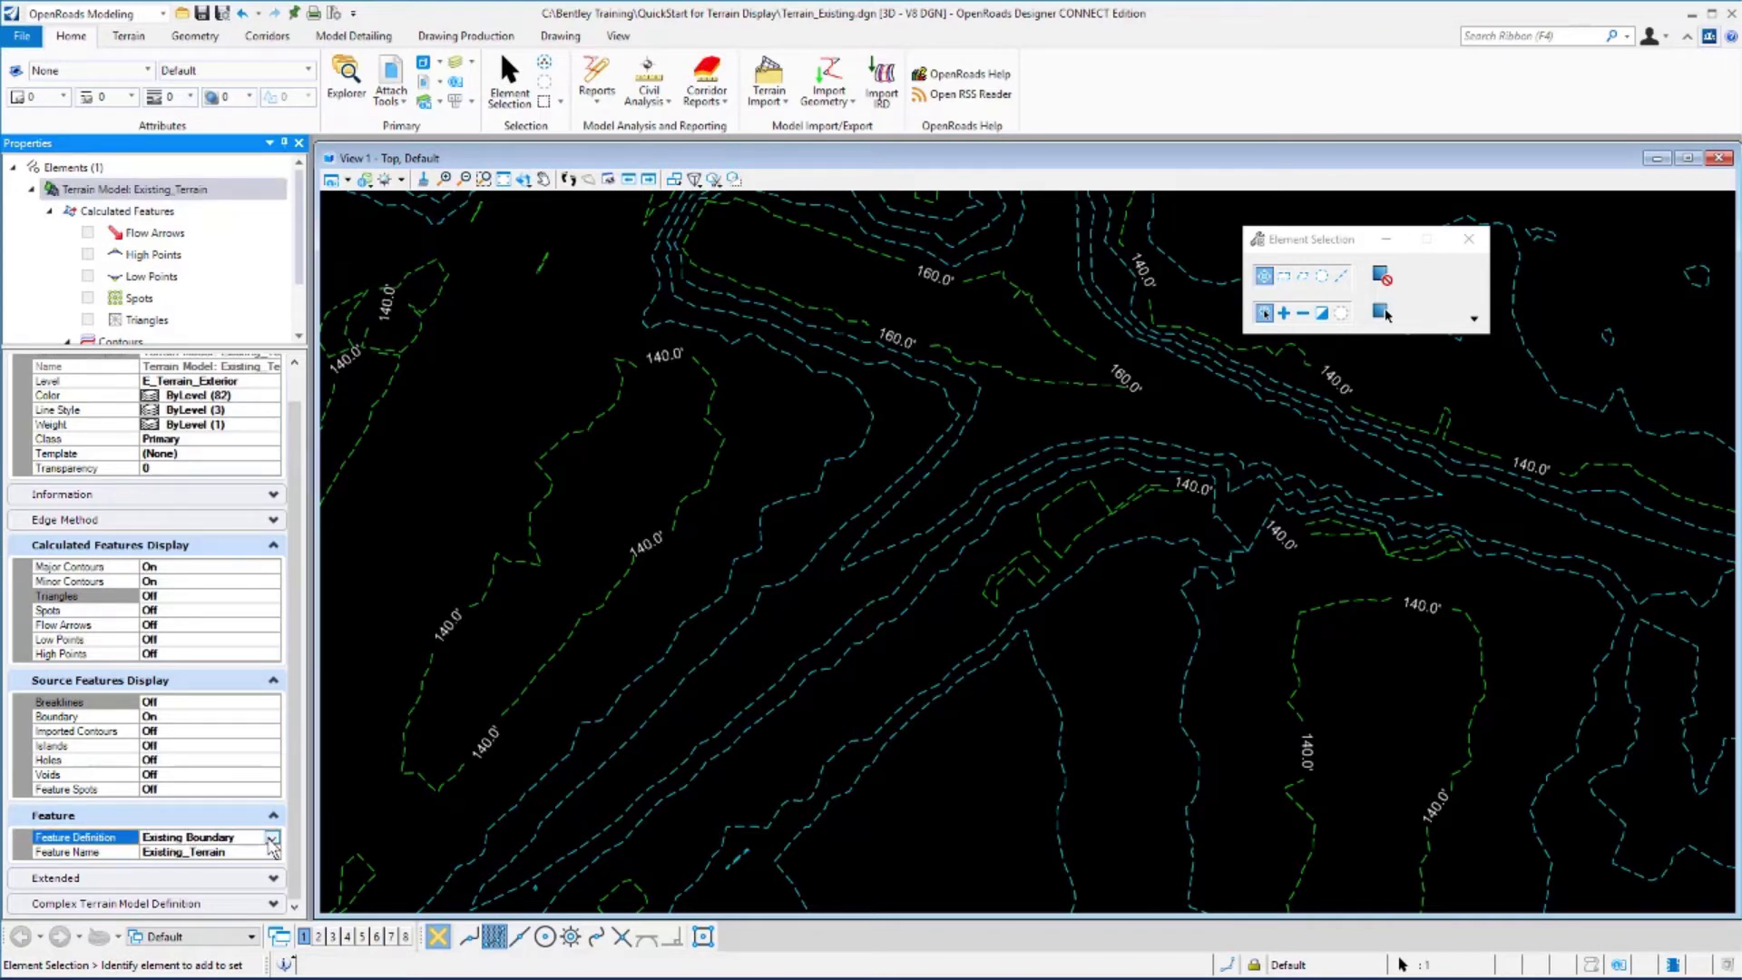
{"action": "left_click", "coordinate": [272, 838]}
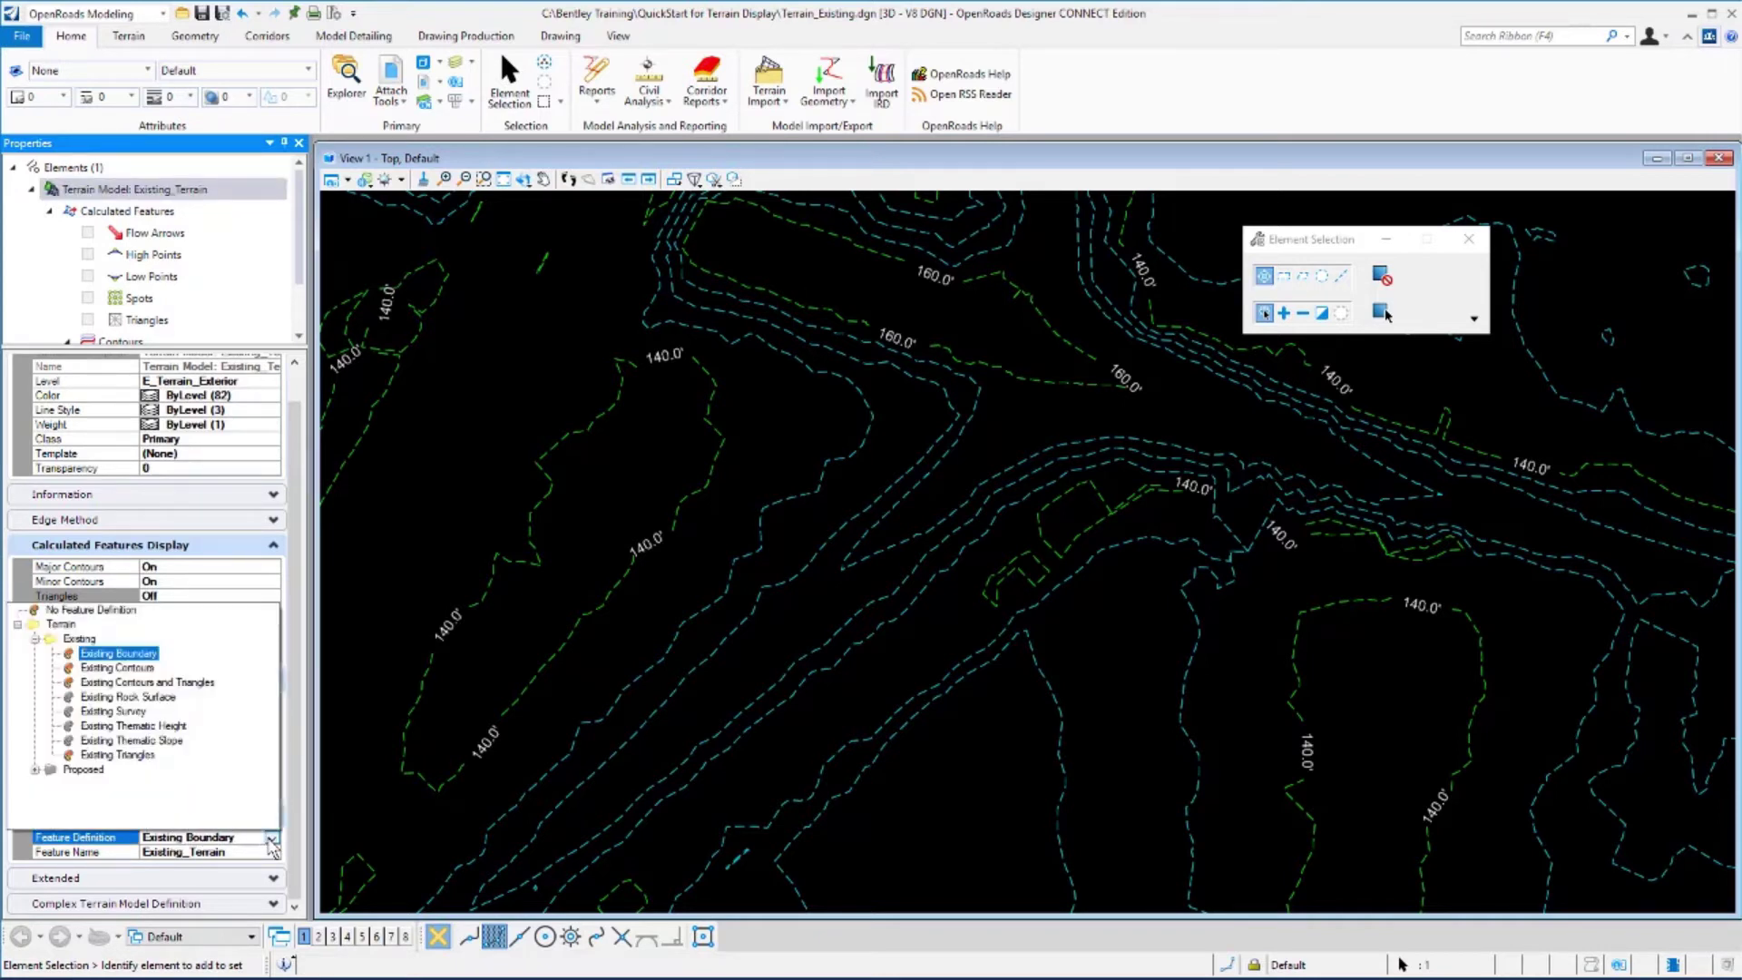
{"action": "left_click", "coordinate": [112, 685]}
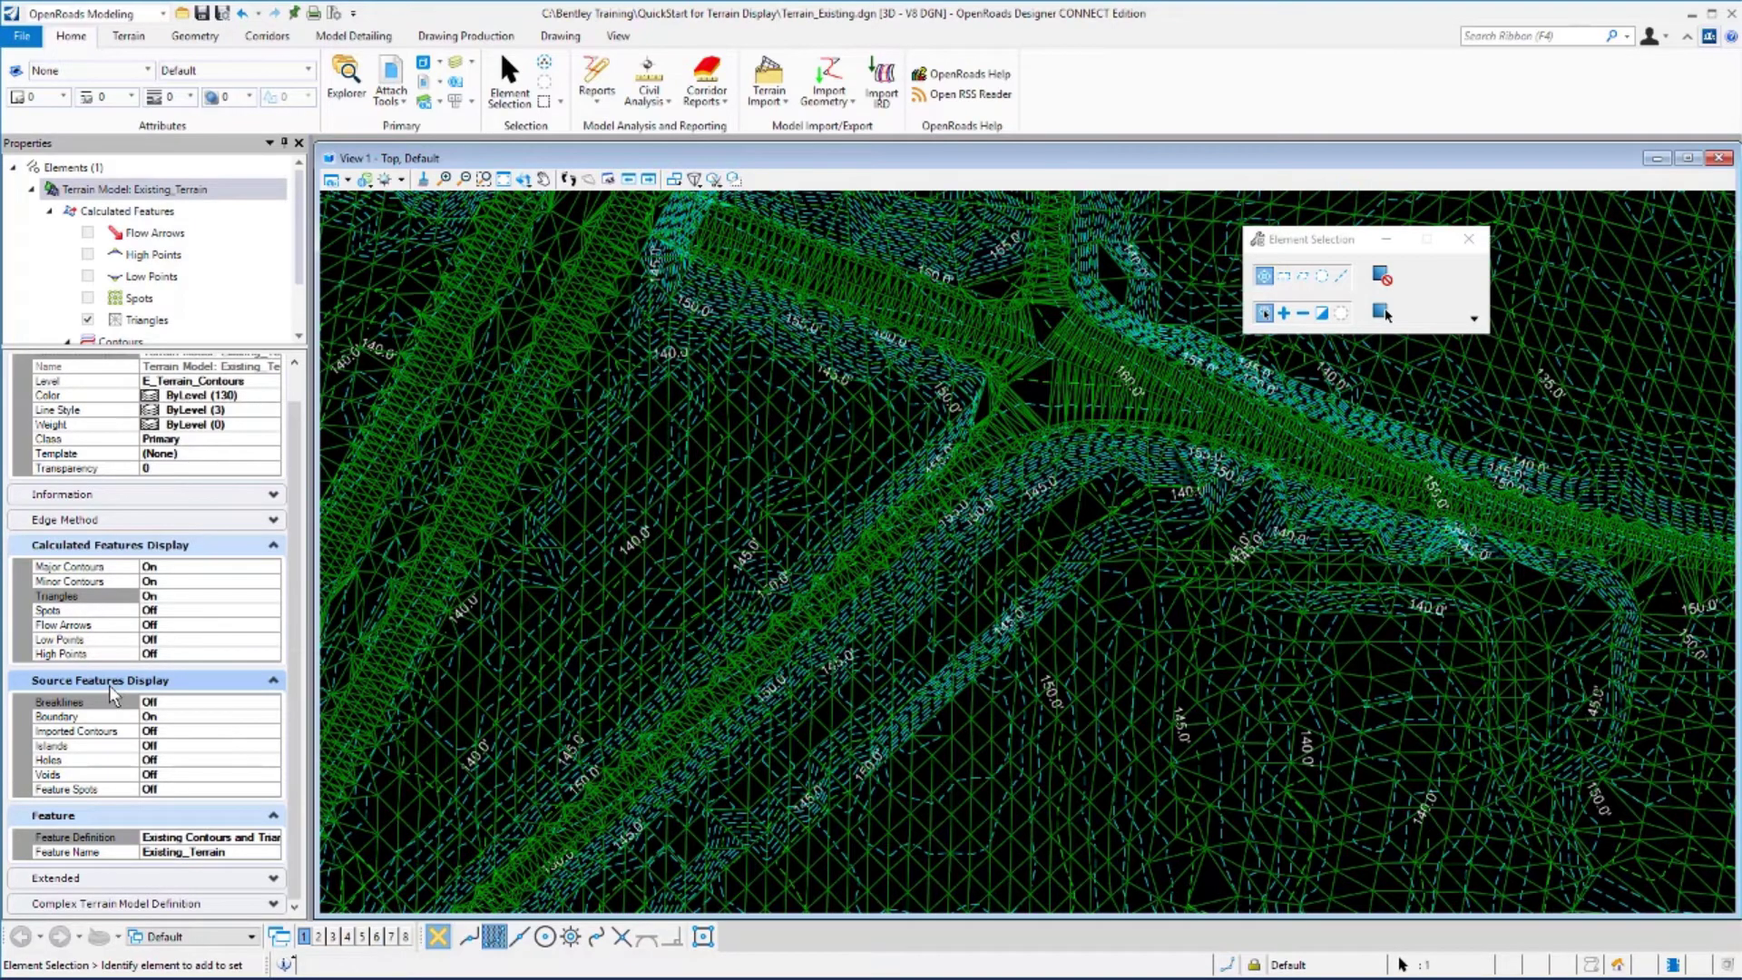
{"action": "scroll", "coordinate": [1023, 752], "scroll_direction": "up", "scroll_amount": 2}
{"action": "scroll", "coordinate": [1023, 752], "scroll_direction": "up", "scroll_amount": 1}
{"action": "scroll", "coordinate": [1023, 752], "scroll_direction": "up", "scroll_amount": 1}
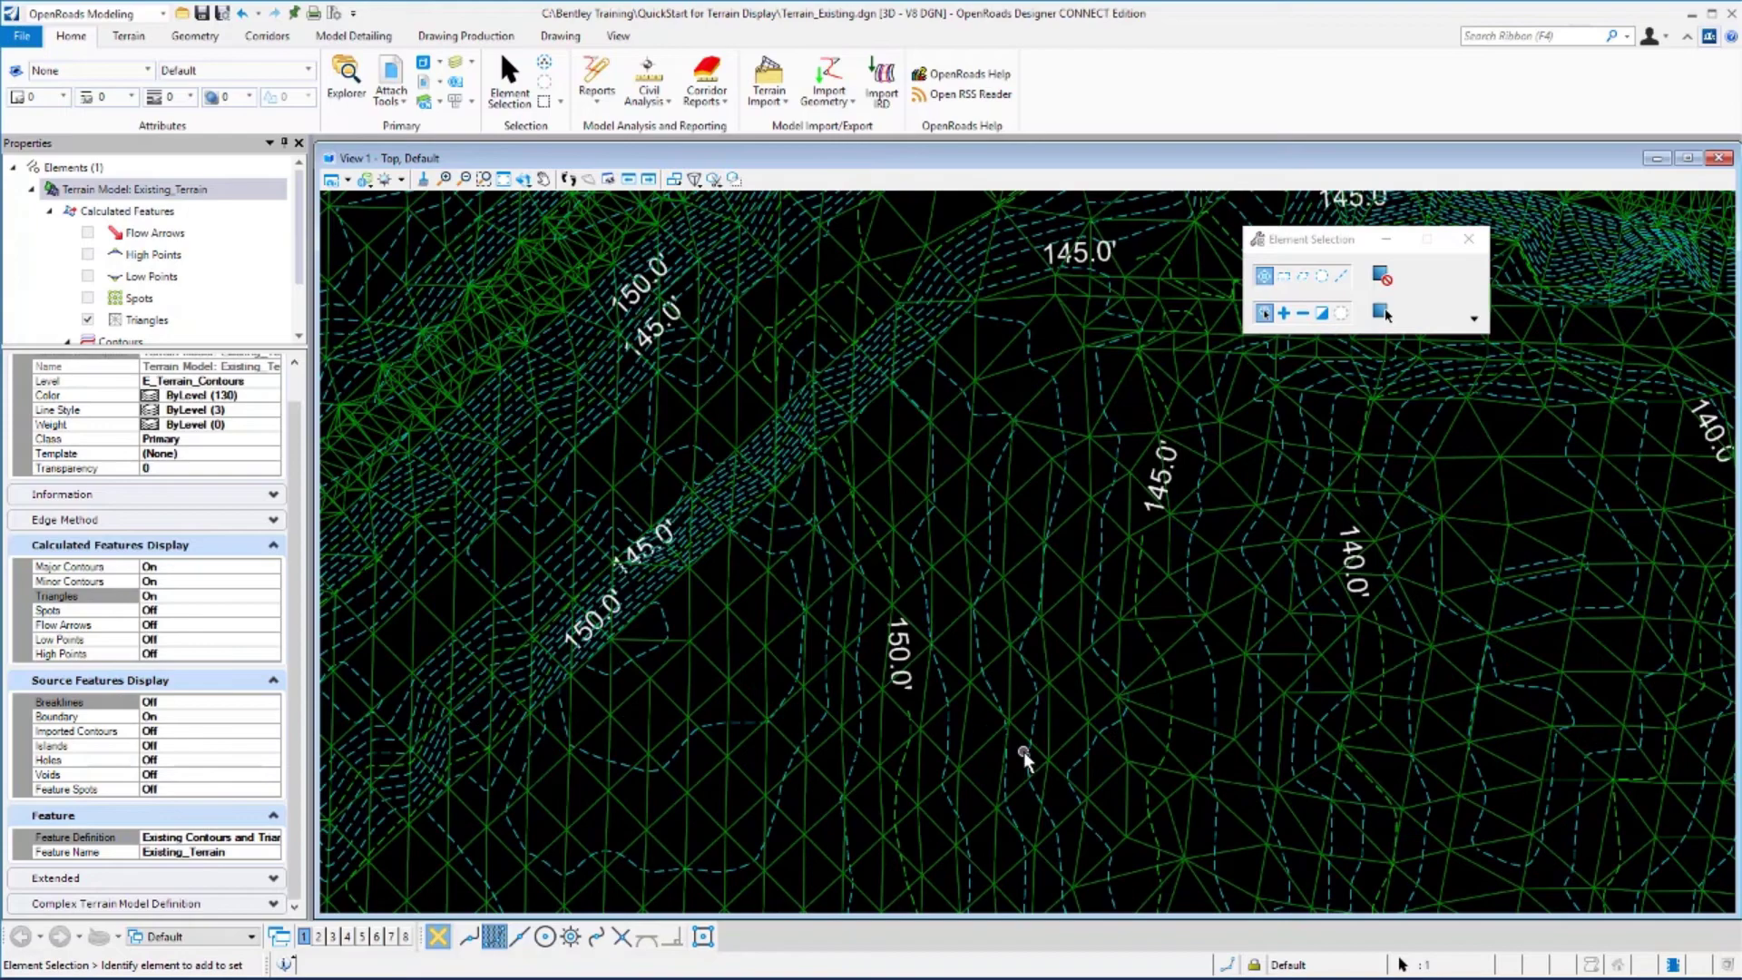
{"action": "scroll", "coordinate": [1024, 751], "scroll_direction": "up", "scroll_amount": 1}
{"action": "scroll", "coordinate": [1023, 751], "scroll_direction": "down", "scroll_amount": 1}
{"action": "scroll", "coordinate": [1024, 751], "scroll_direction": "down", "scroll_amount": 1}
{"action": "scroll", "coordinate": [1024, 752], "scroll_direction": "down", "scroll_amount": 1}
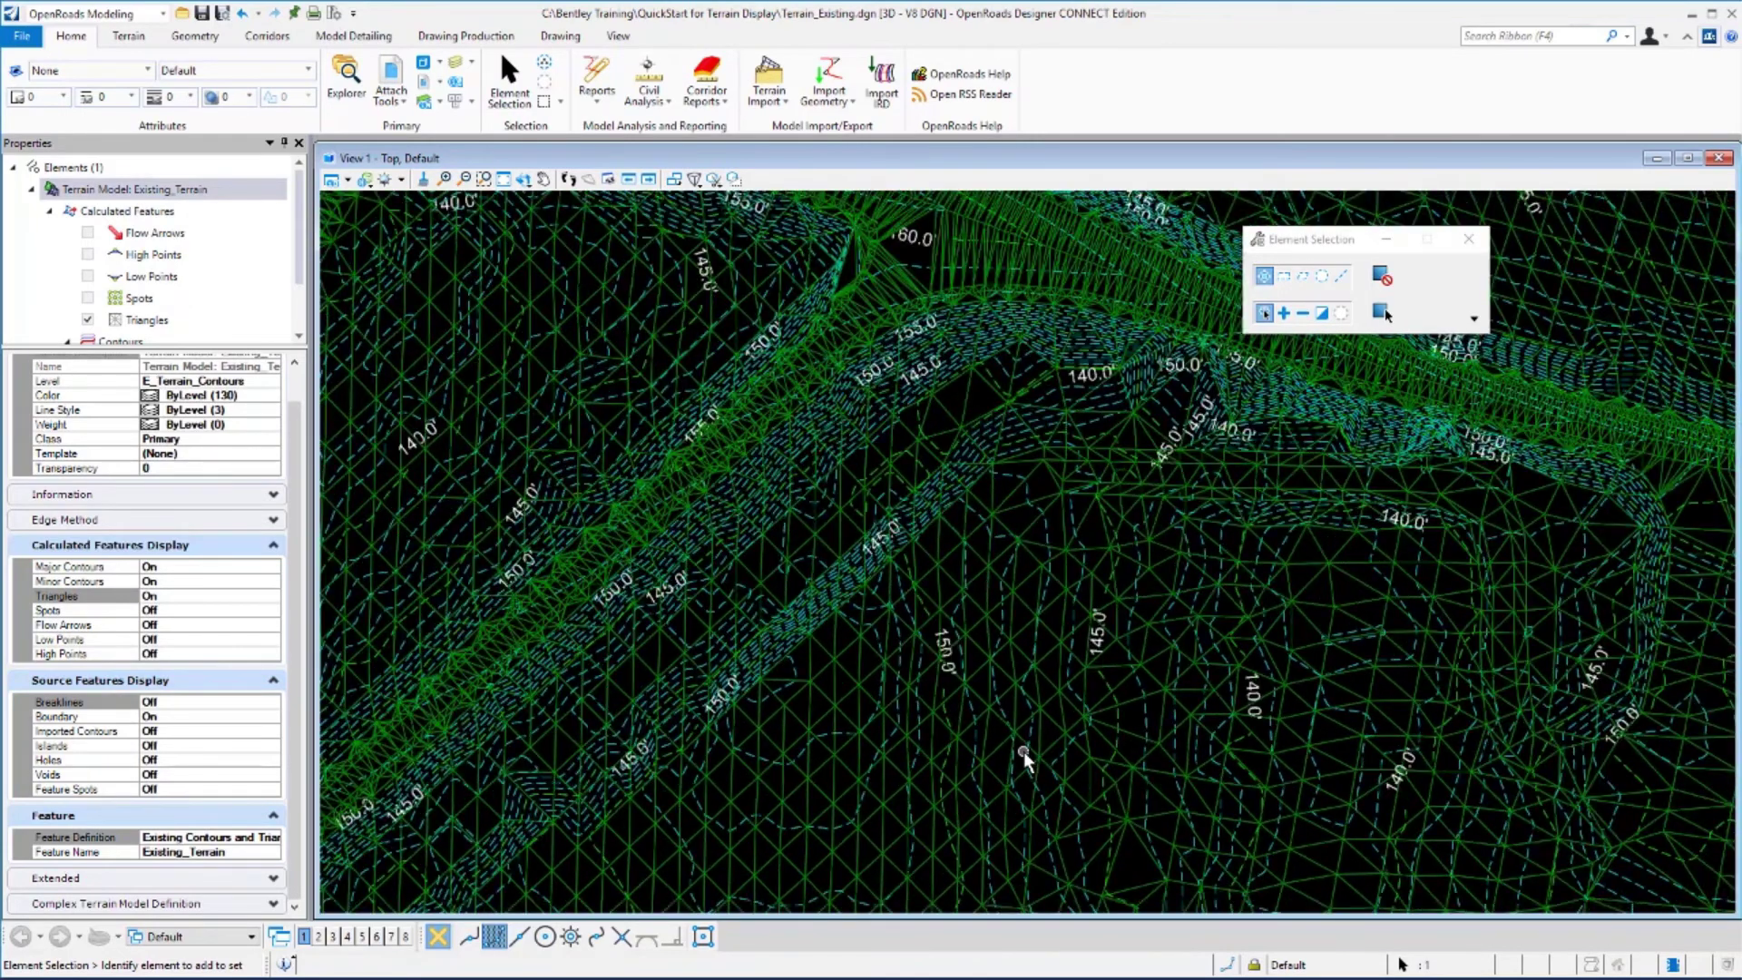
{"action": "scroll", "coordinate": [1024, 751], "scroll_direction": "down", "scroll_amount": 1}
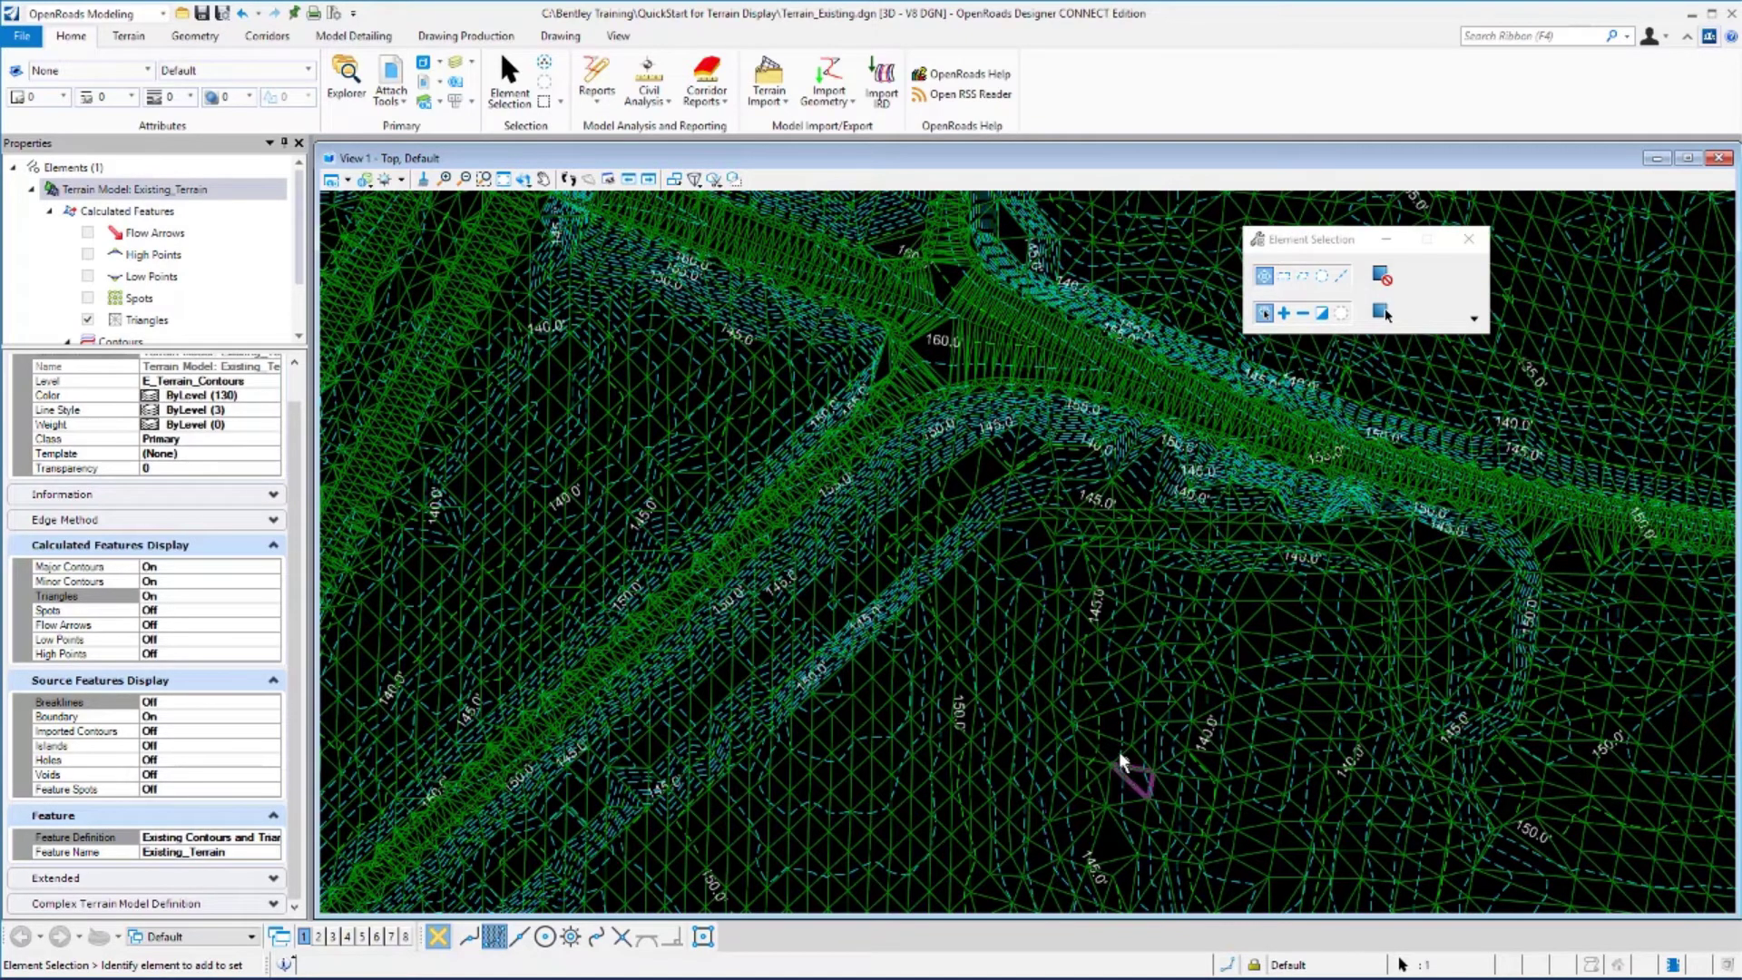
{"action": "scroll", "coordinate": [1116, 759], "scroll_direction": "up", "scroll_amount": 1}
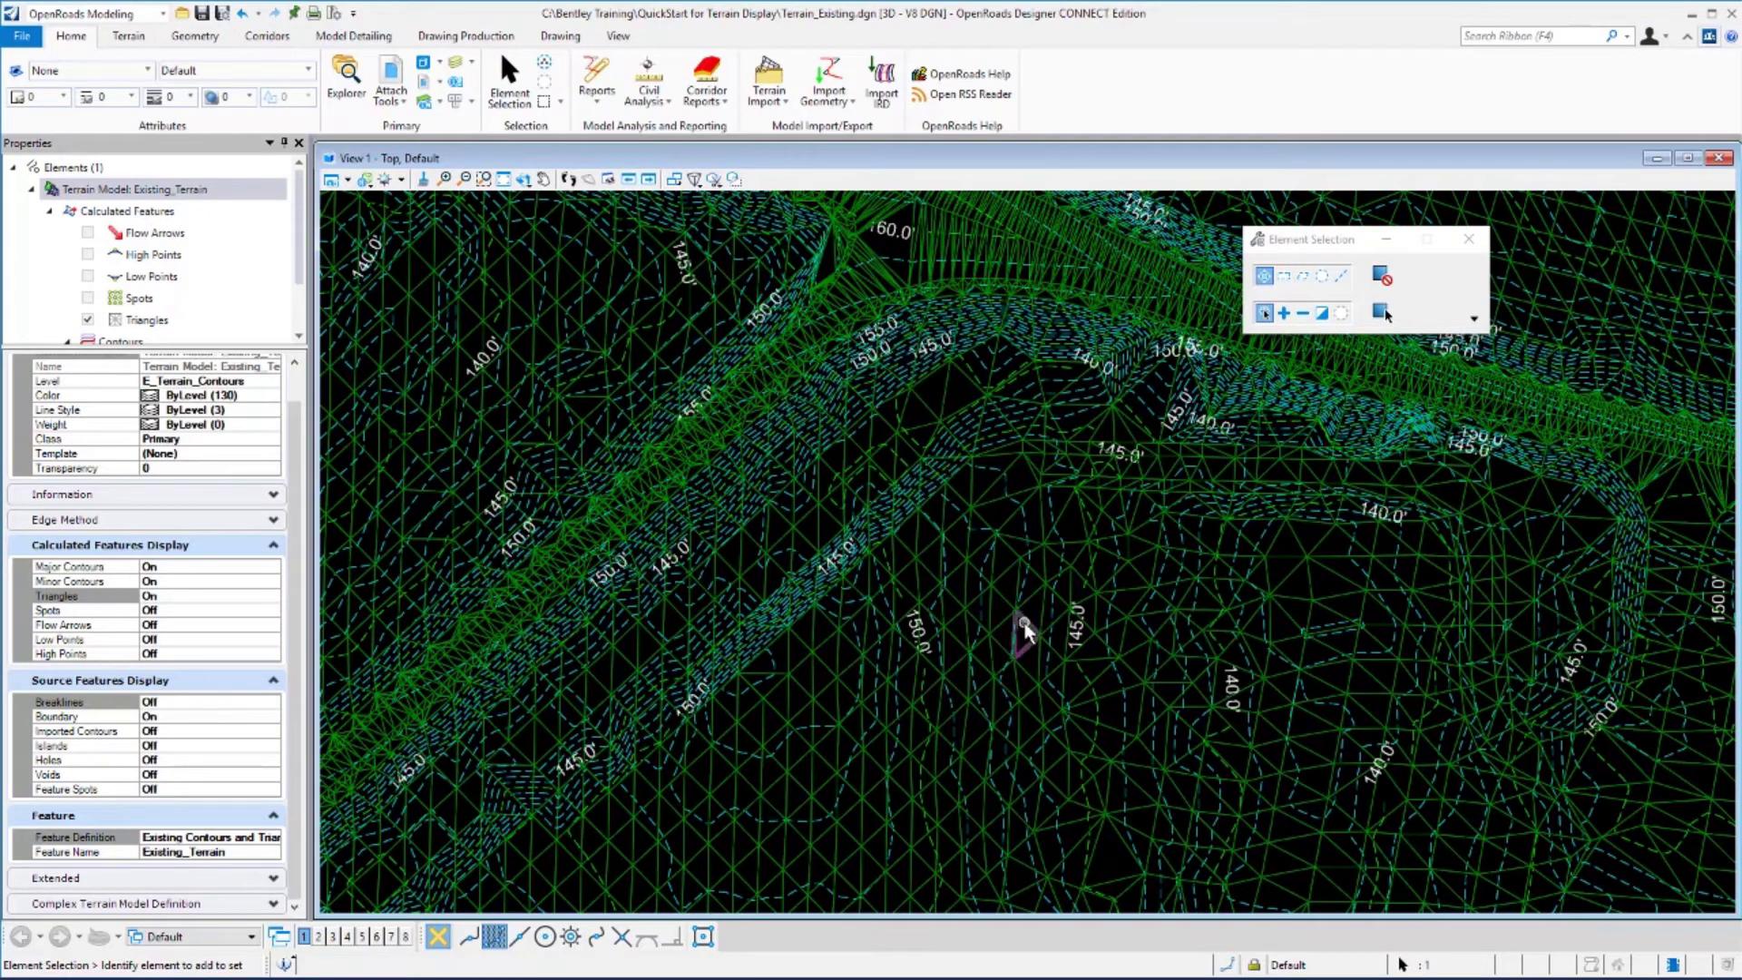
{"action": "mouse_move", "coordinate": [277, 801]}
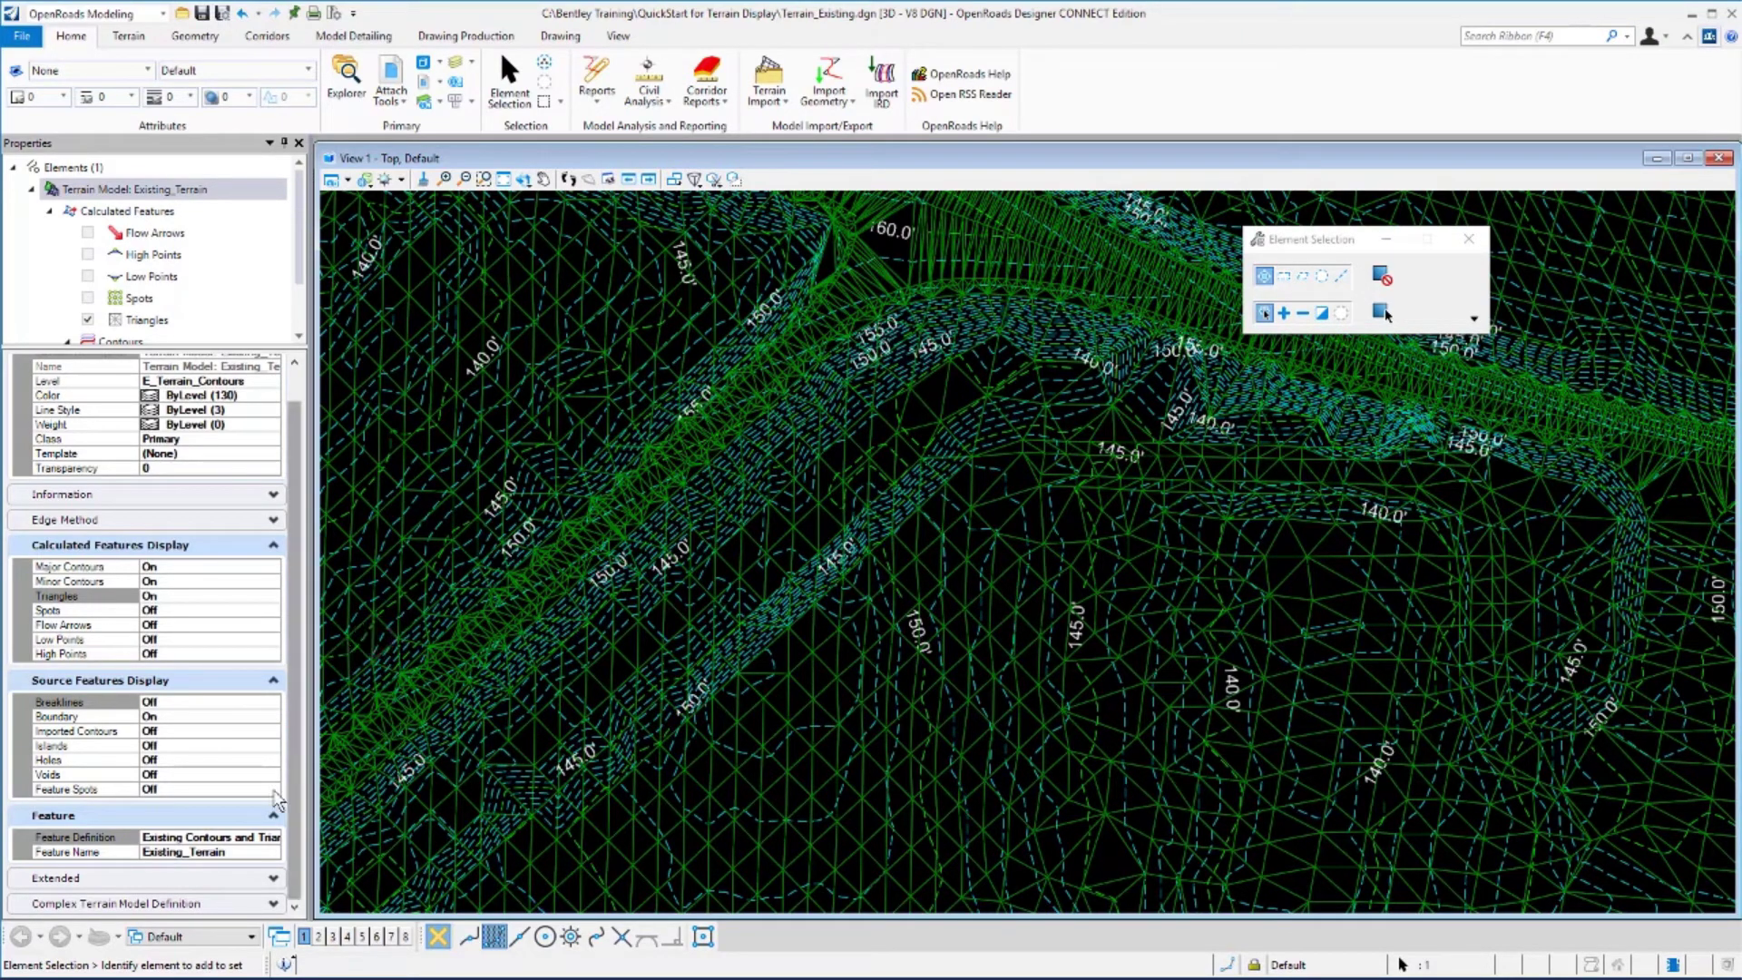
- Switch Existing_Terrain's Feature Definition to Existing Contours so triangles are hidden
{"action": "left_click", "coordinate": [273, 841]}
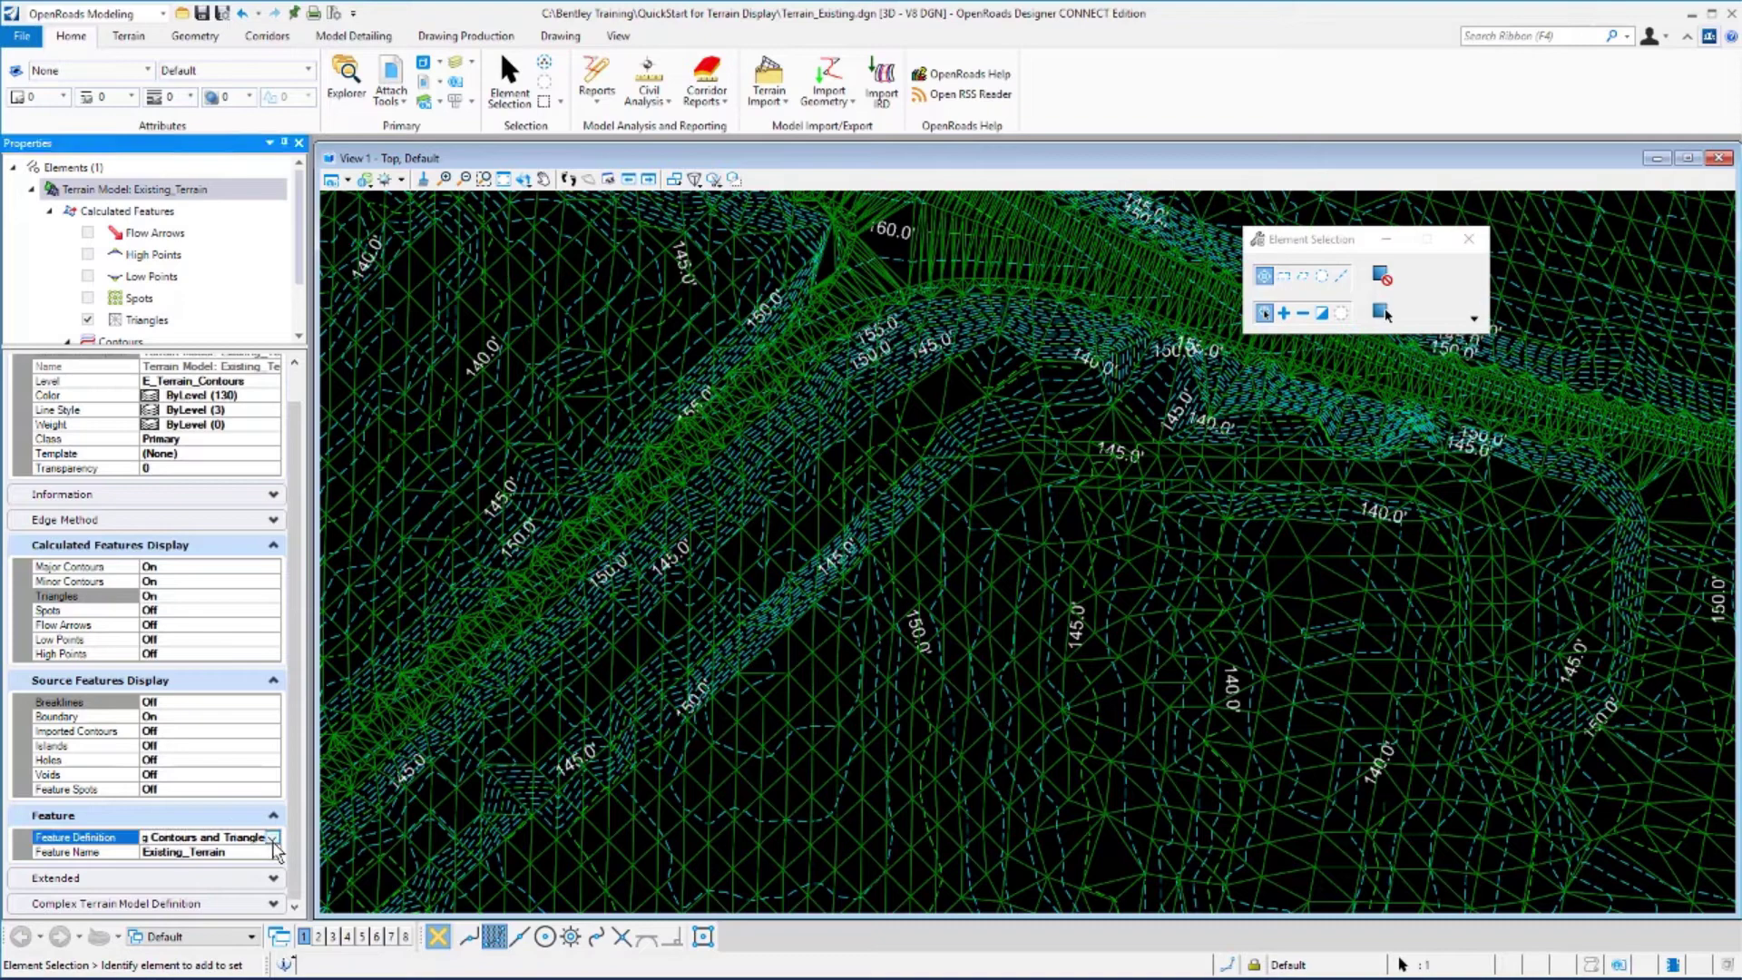
{"action": "left_click", "coordinate": [272, 839]}
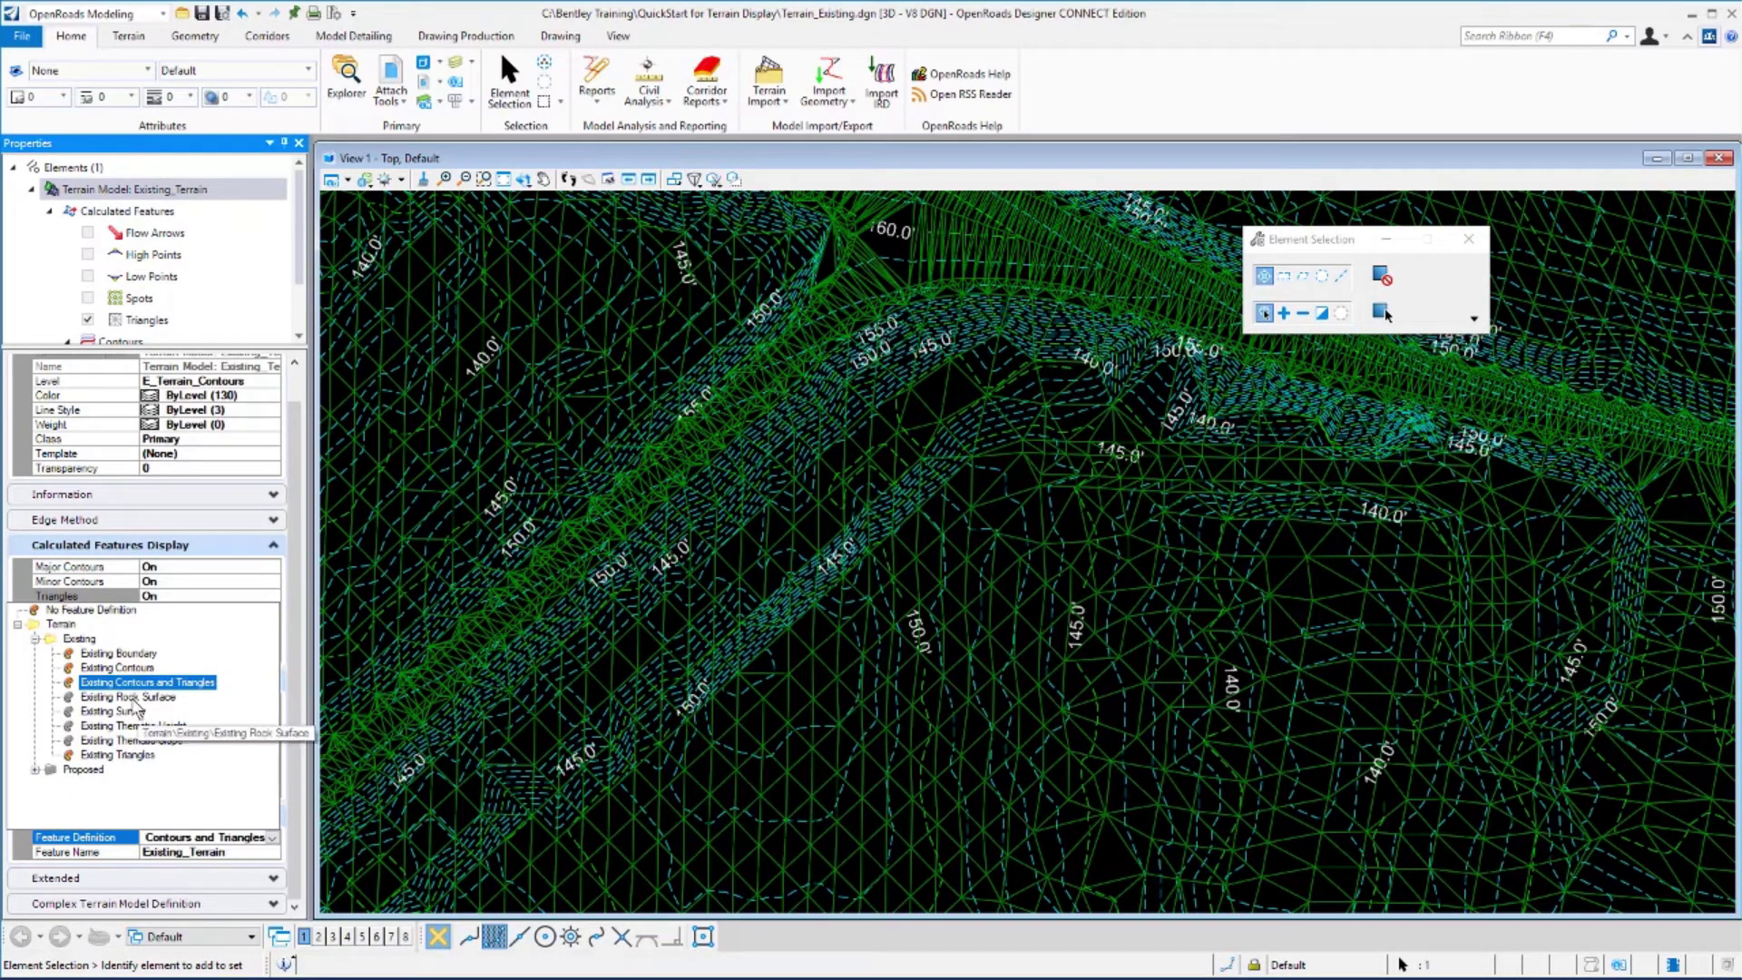
{"action": "left_click", "coordinate": [117, 667]}
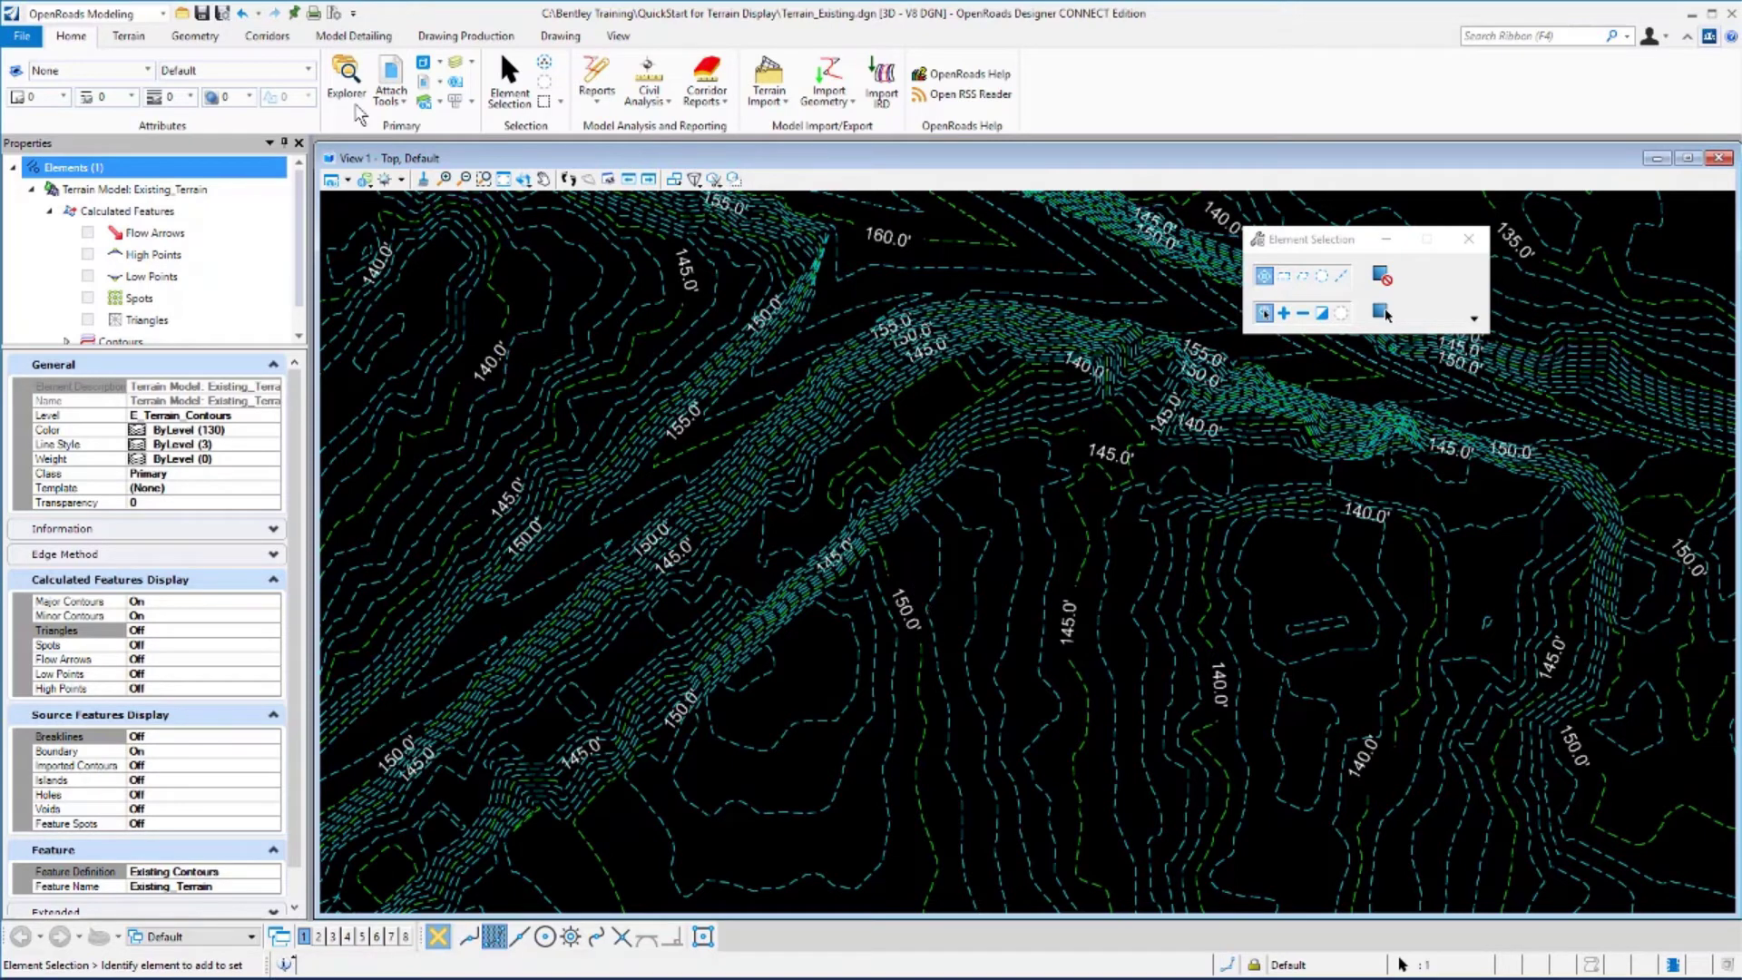
- On the Drawing tab, try annotation scale 1"=50', then restore 1"=100'
{"action": "left_click", "coordinate": [558, 37]}
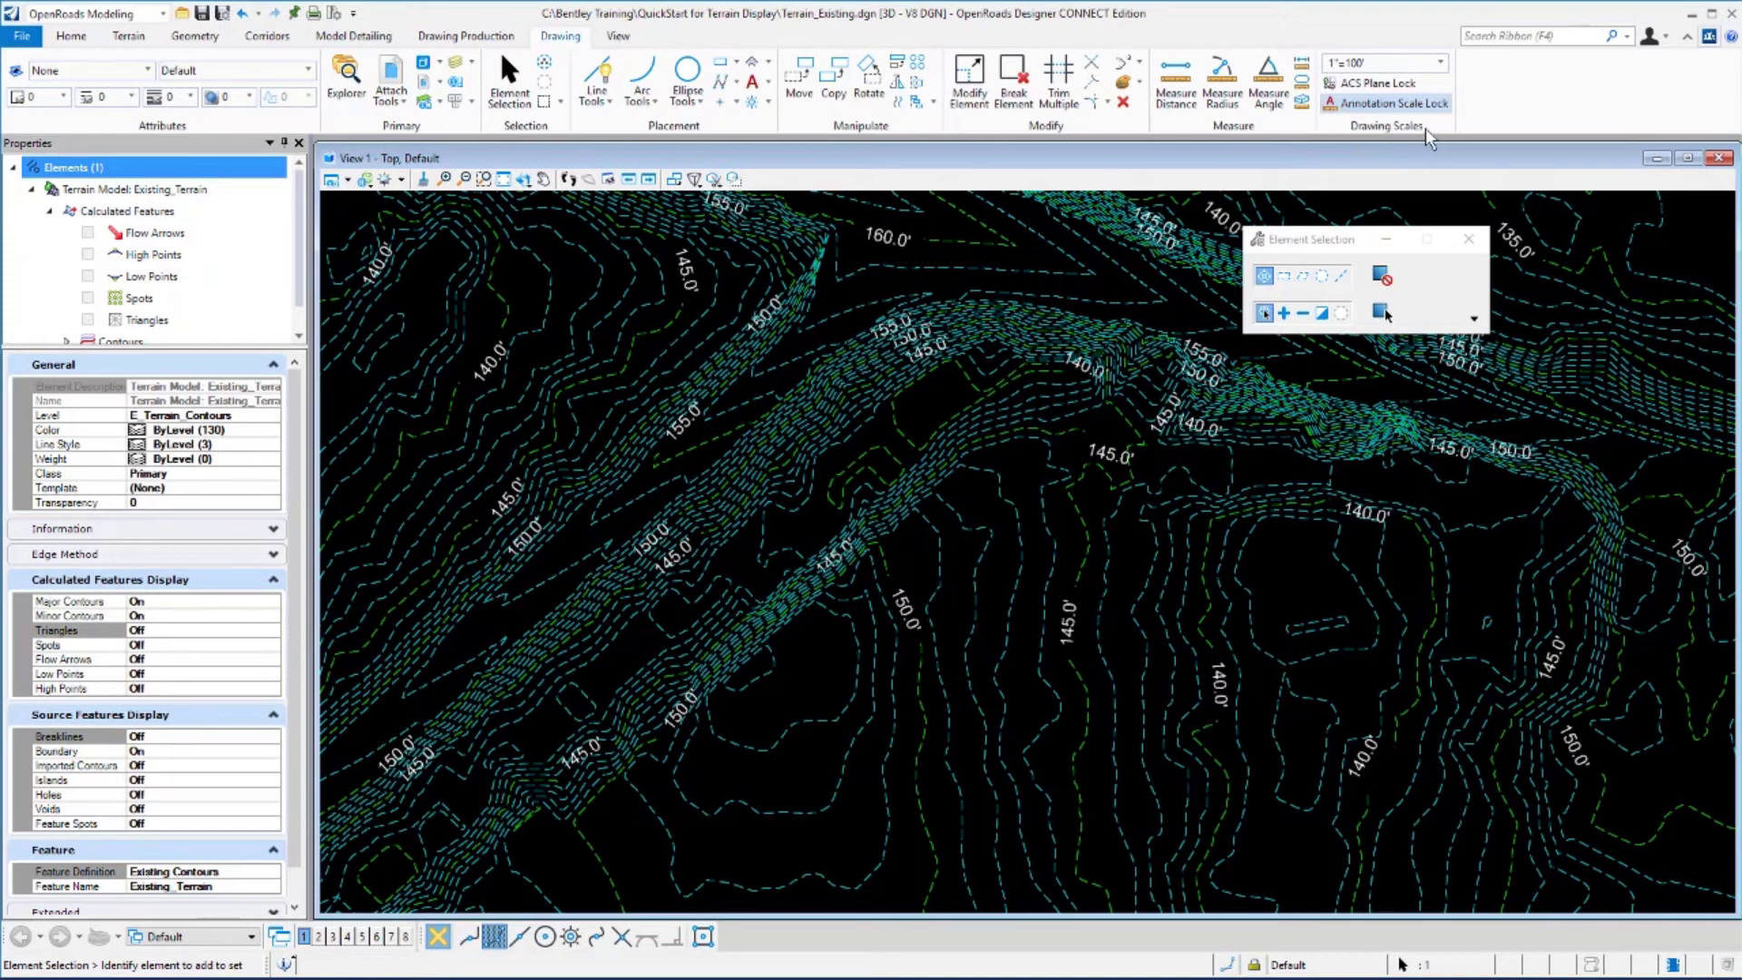
{"action": "left_click", "coordinate": [1445, 65]}
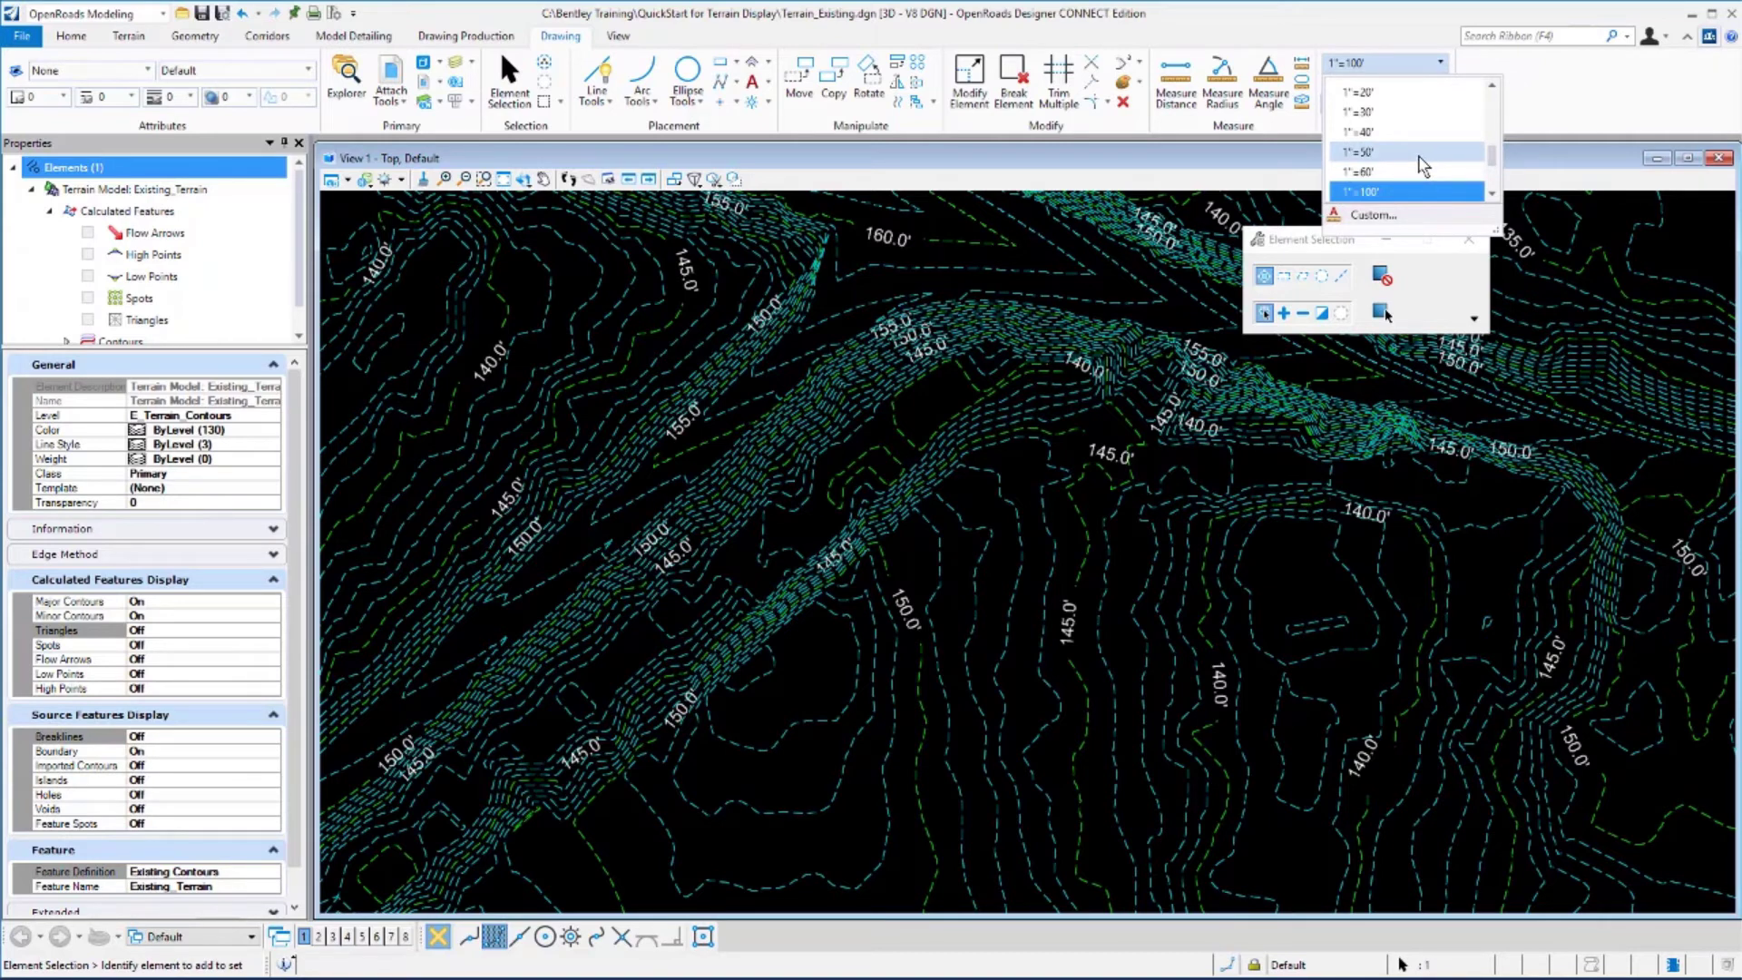
{"action": "left_click", "coordinate": [1420, 151]}
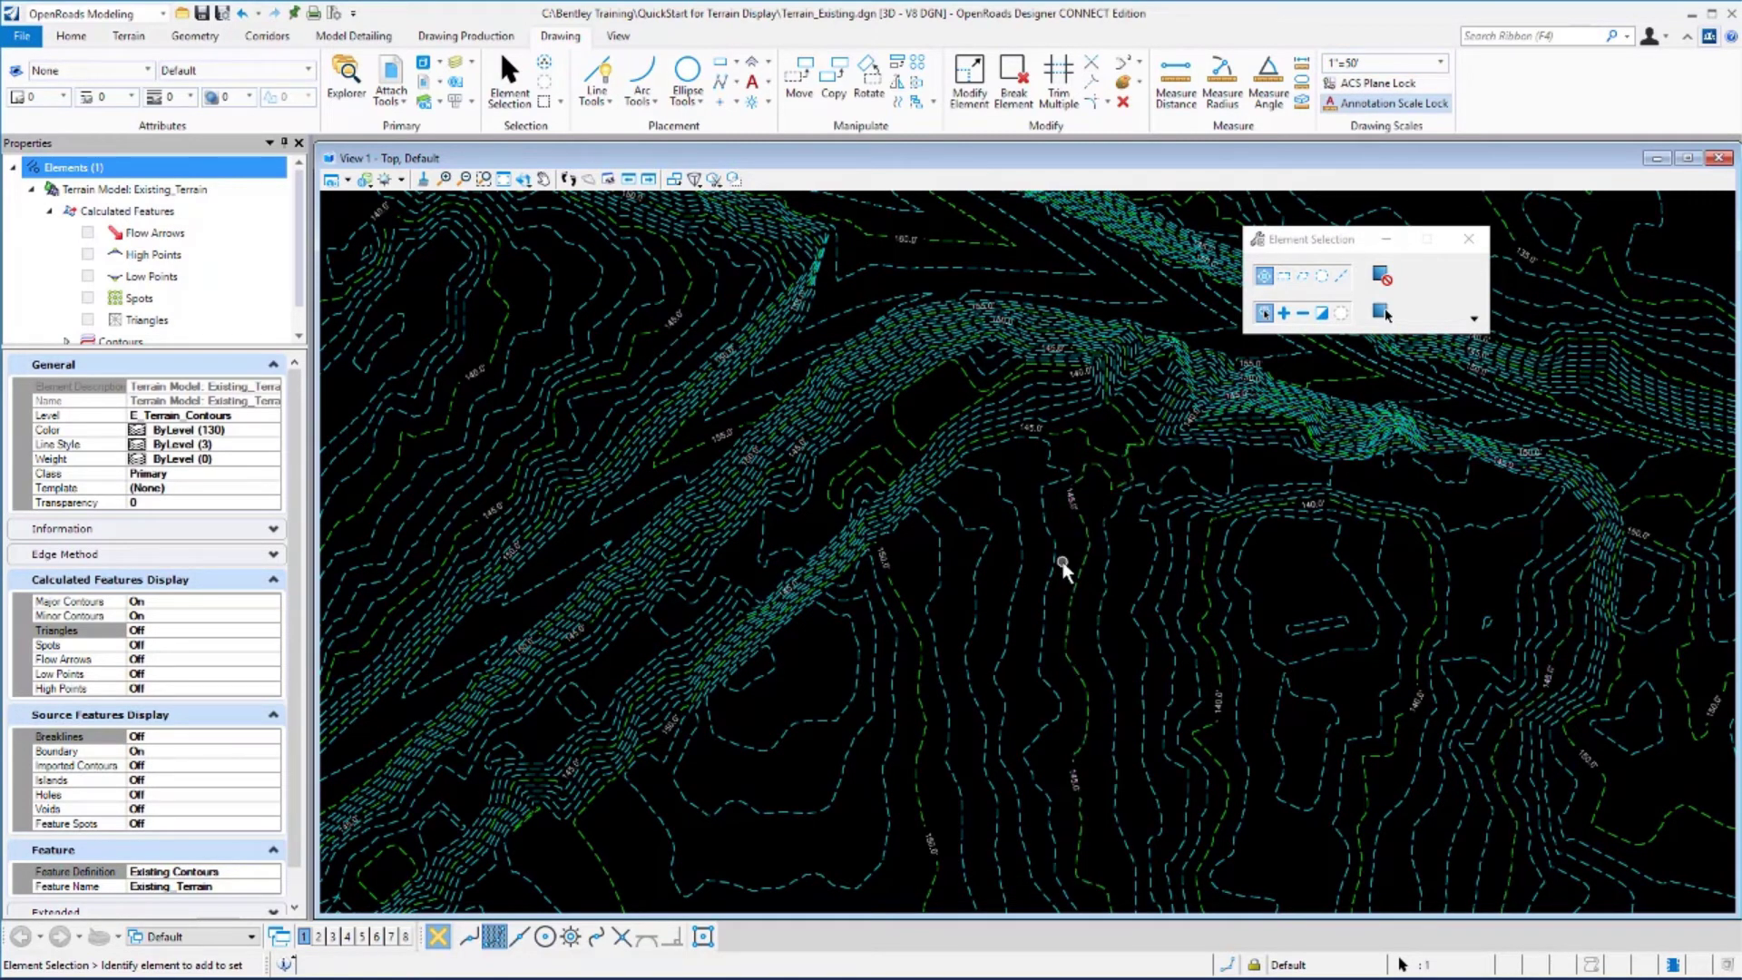
{"action": "left_click", "coordinate": [1442, 64]}
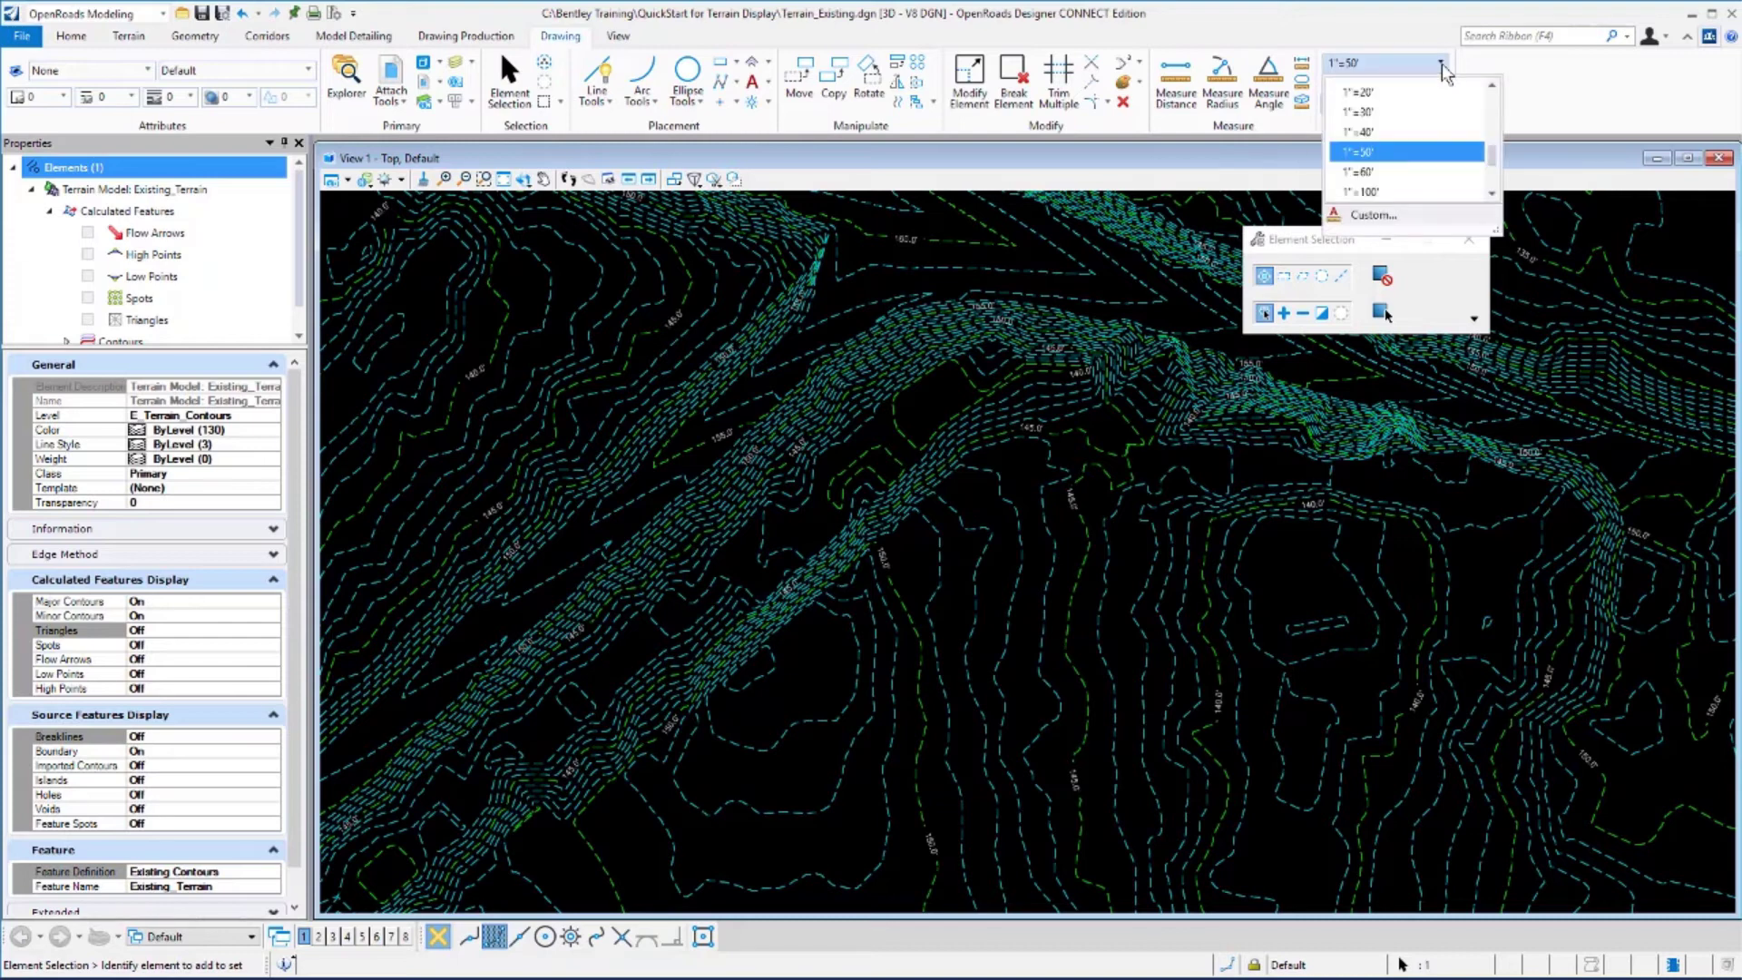
{"action": "left_click", "coordinate": [1441, 193]}
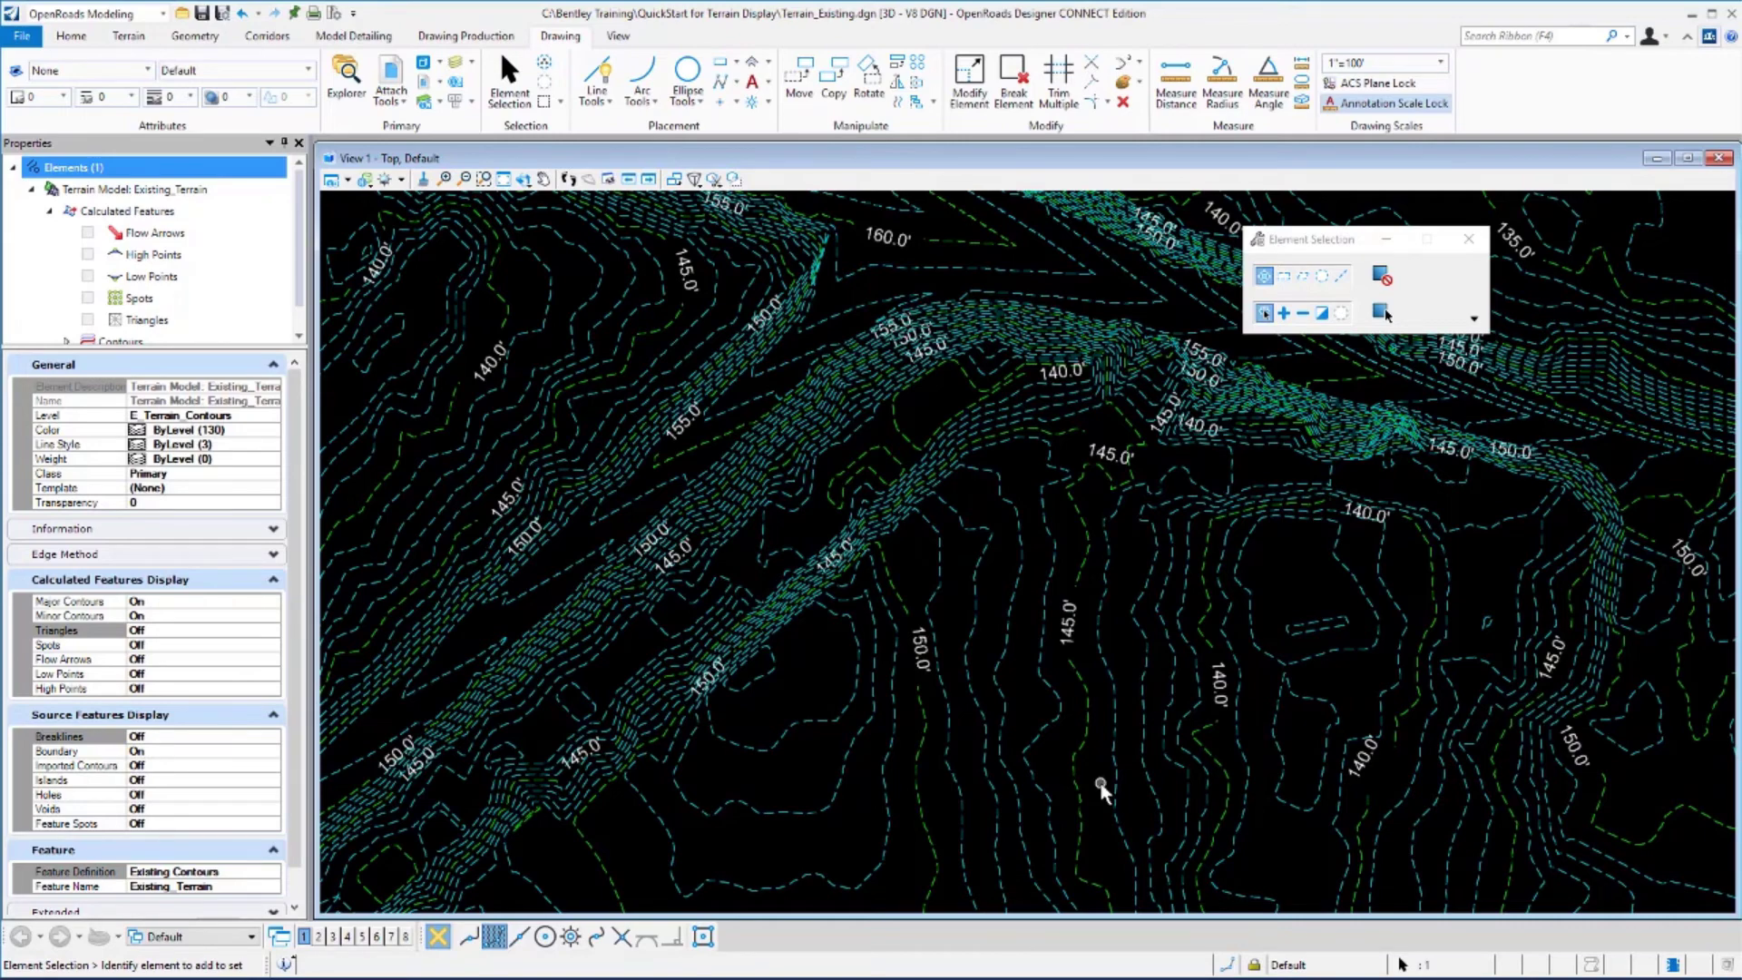
- Set Feature Definition to Existing Boundary, fit the whole outline in view, and save settings
{"action": "middle_click_drag", "start_coordinate": [1102, 789], "coordinate": [786, 871], "text": "shift"}
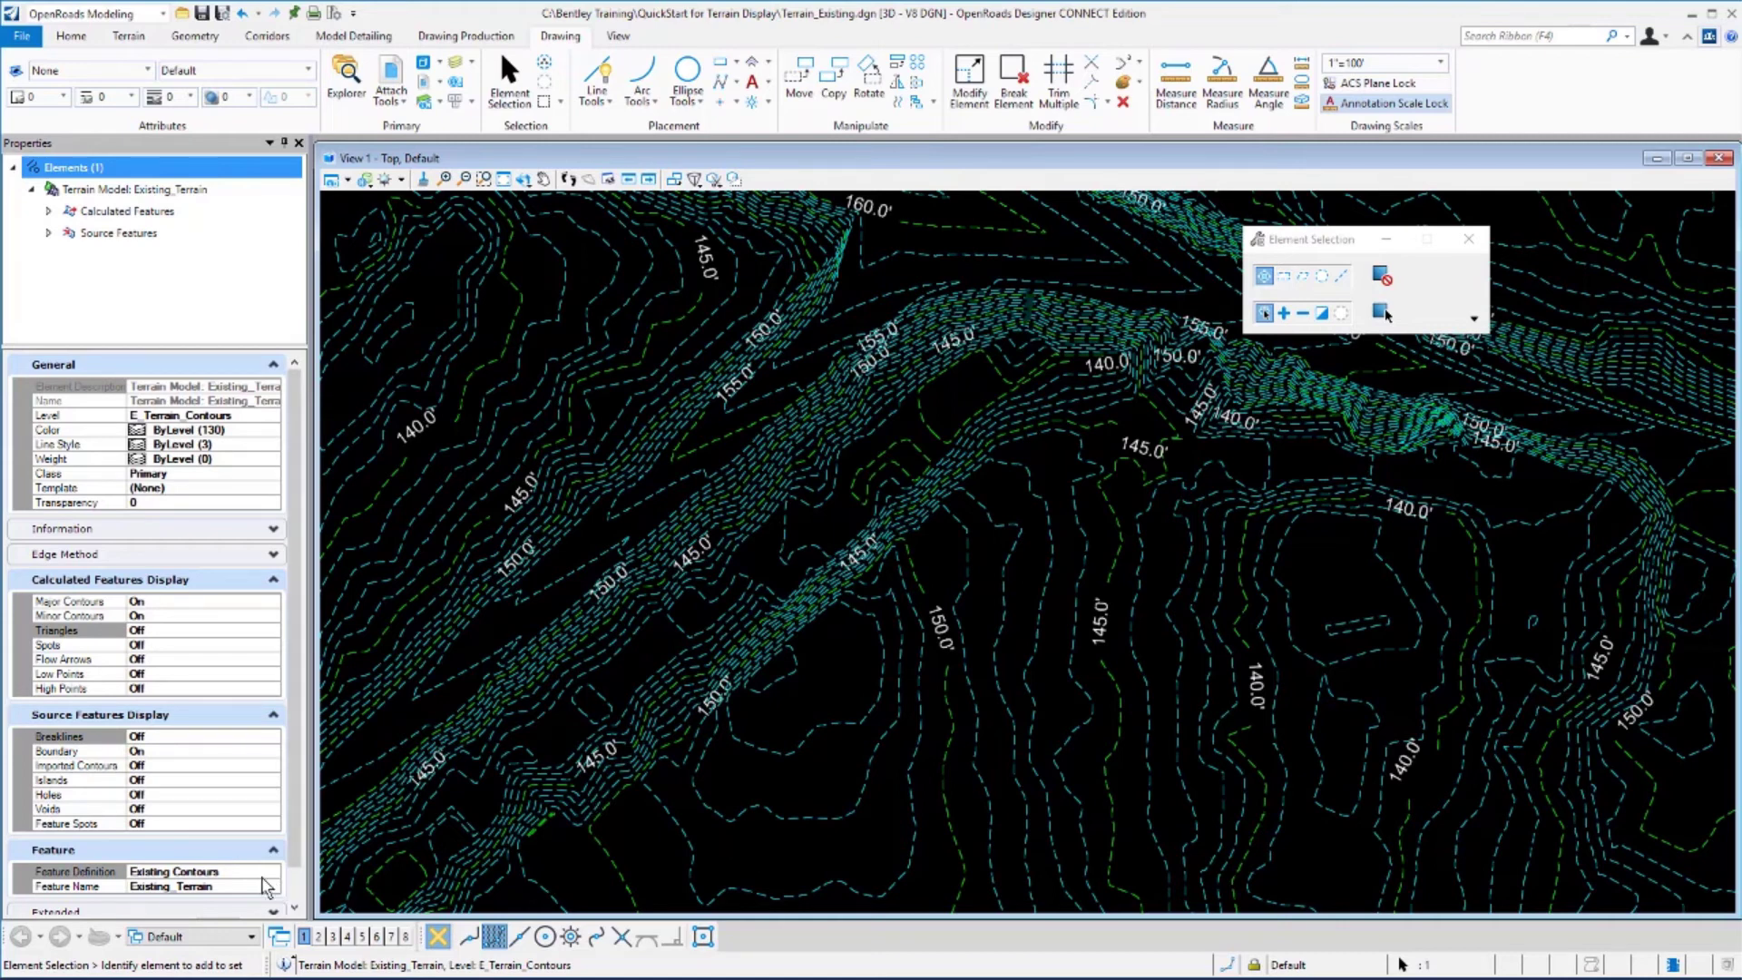
{"action": "left_click", "coordinate": [269, 872]}
{"action": "left_click", "coordinate": [272, 875]}
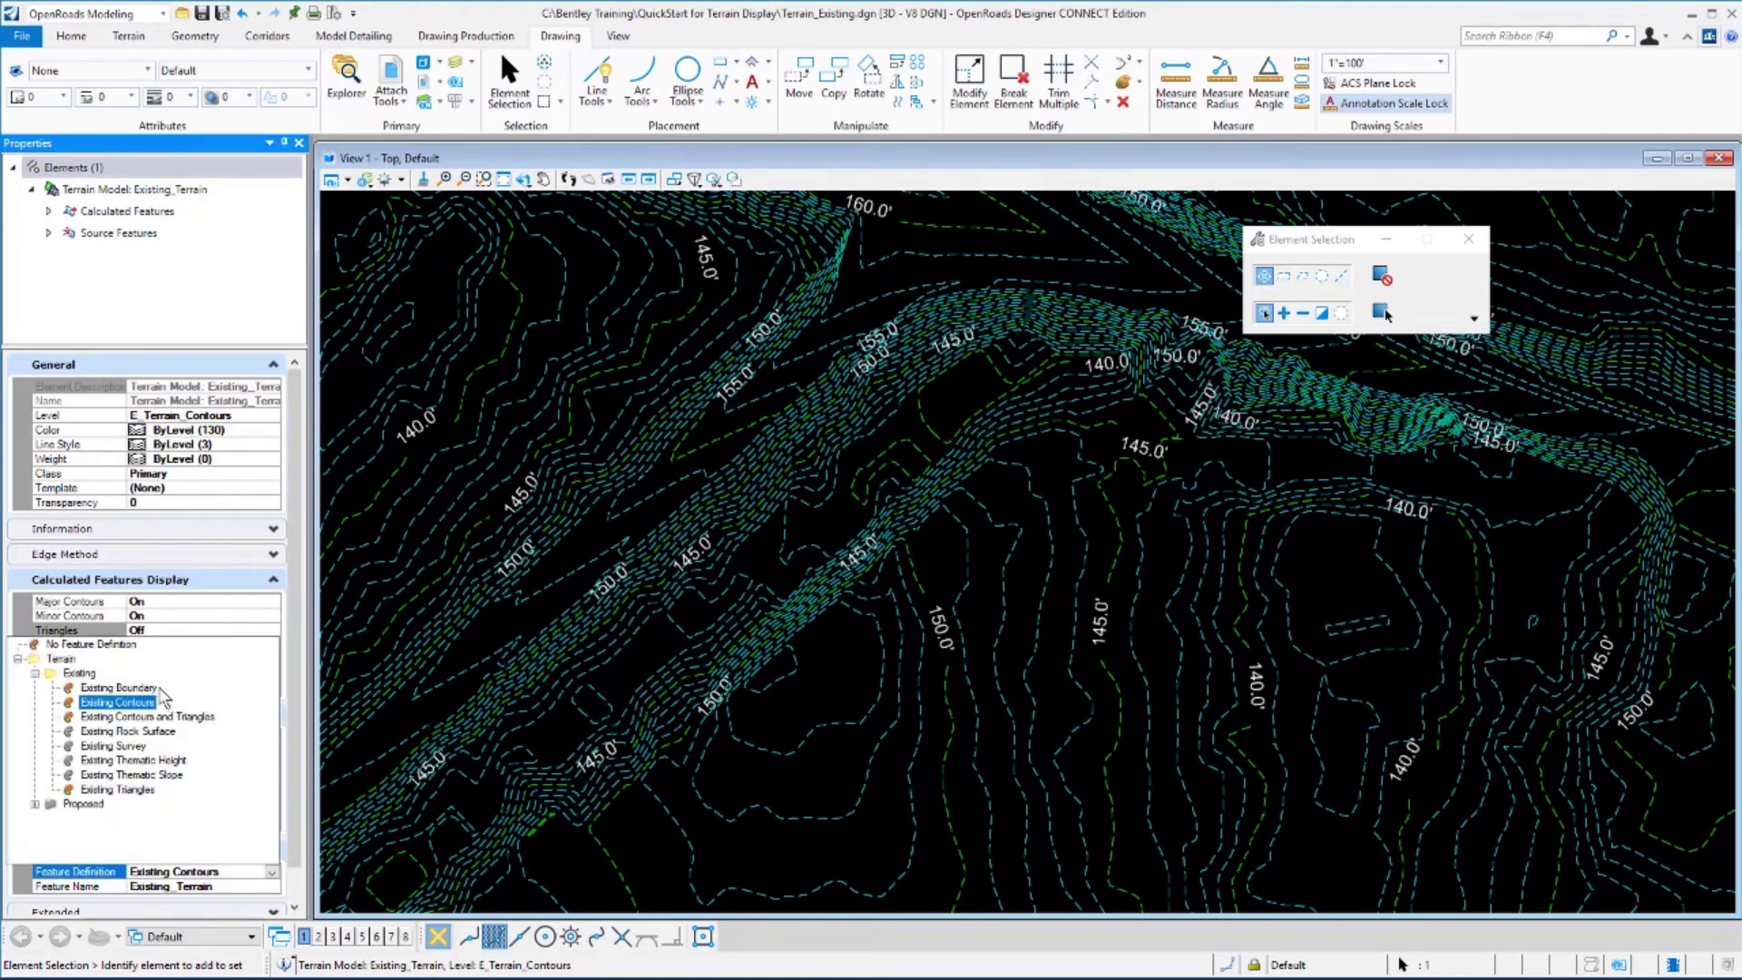
{"action": "left_click", "coordinate": [123, 692]}
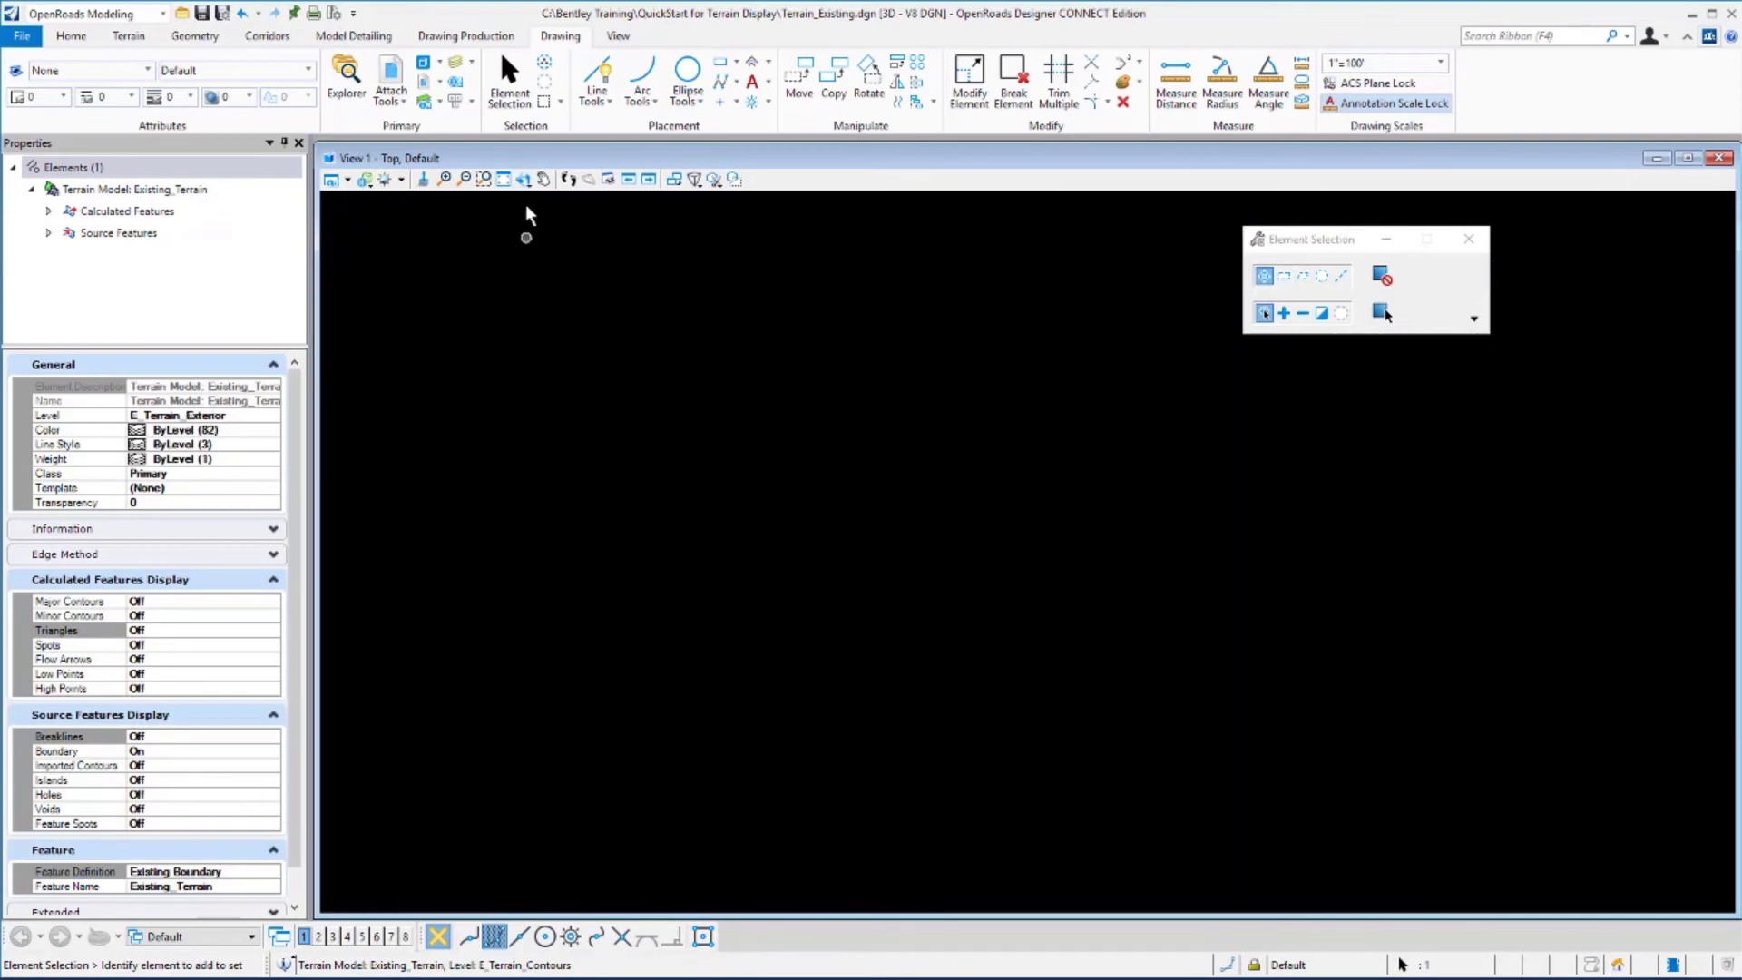
{"action": "left_click", "coordinate": [504, 184]}
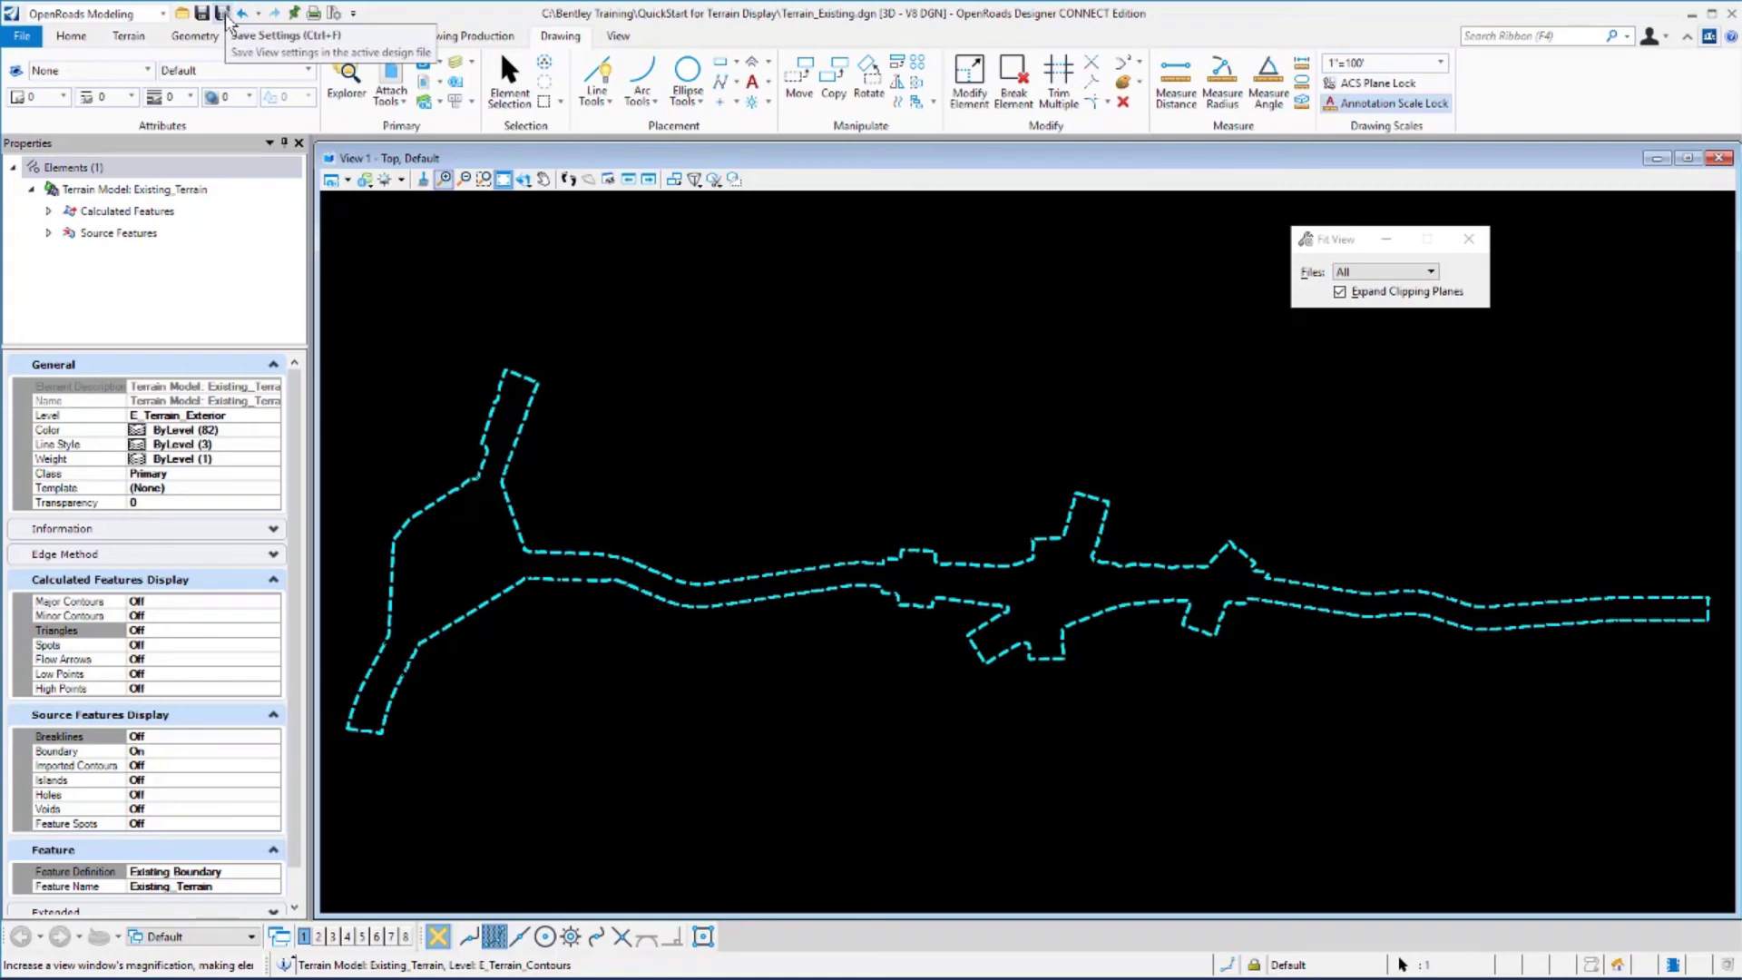
{"action": "left_click", "coordinate": [223, 13]}
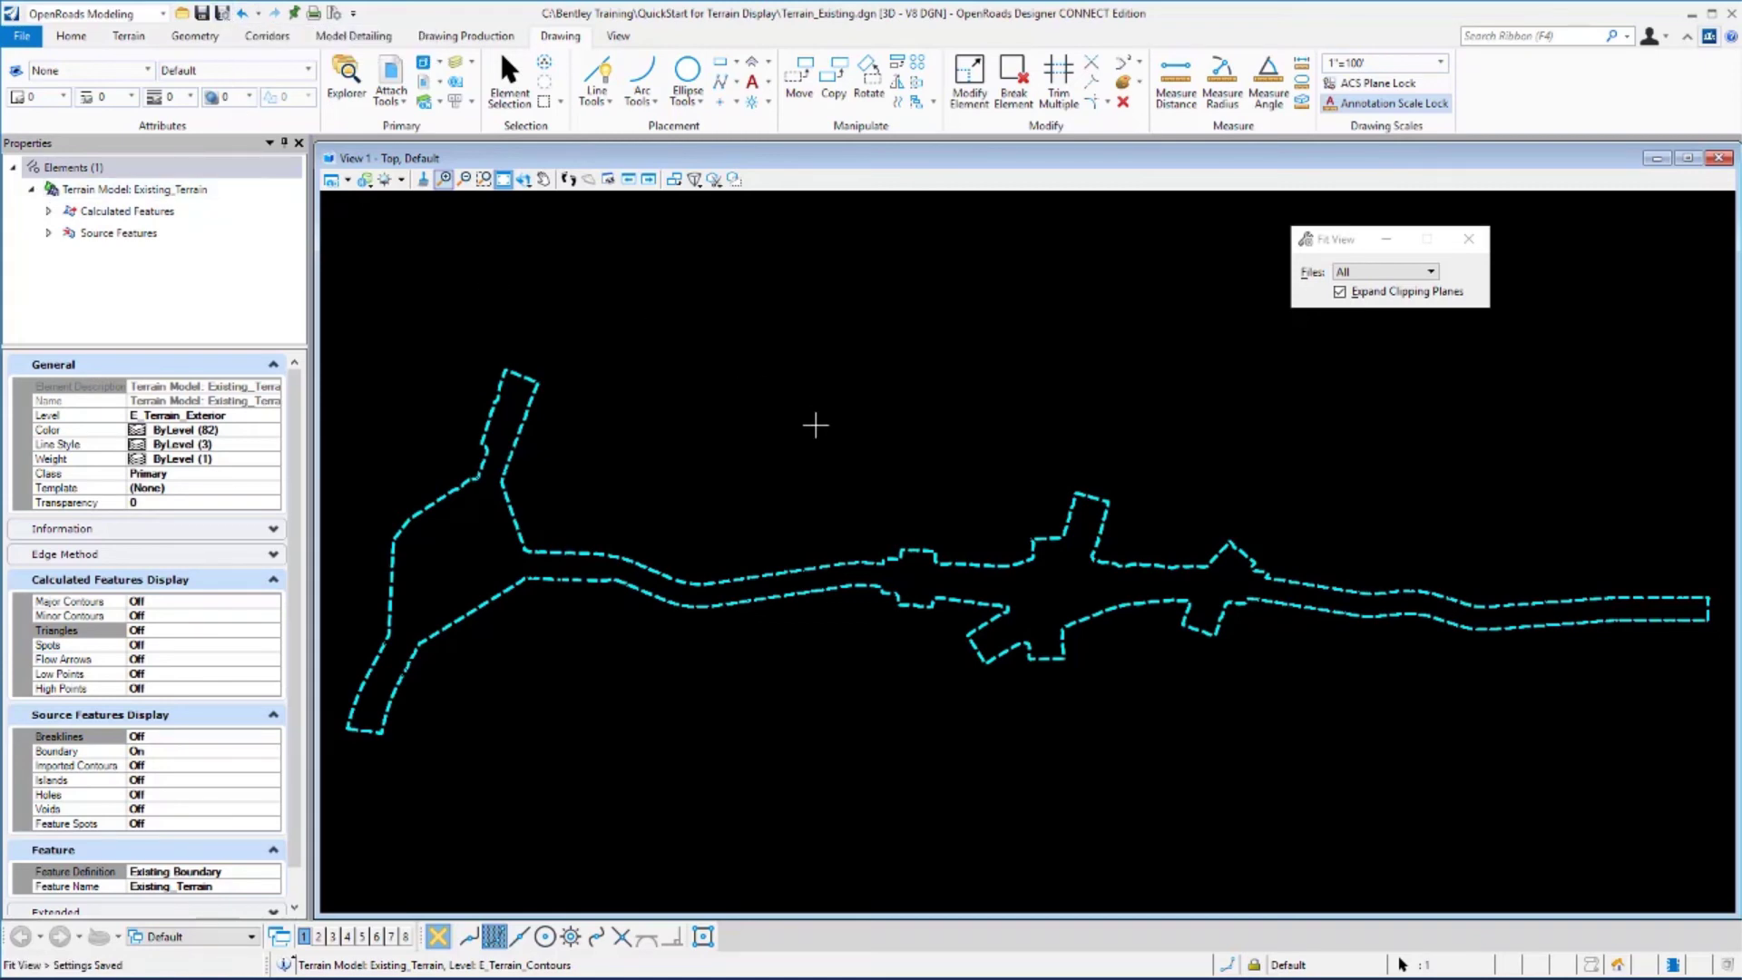